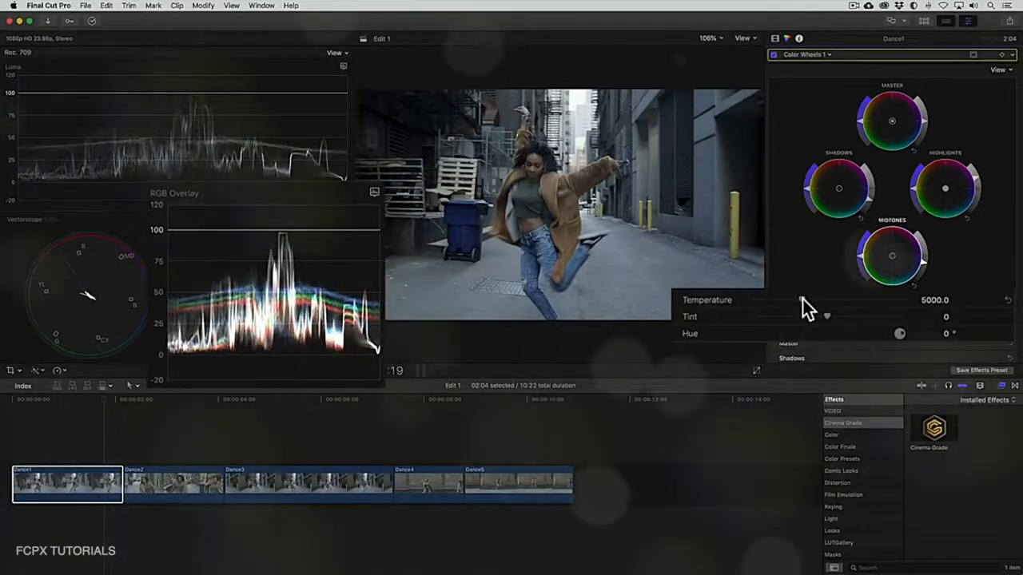
Step: Warm up the Dance1 clip in its color wheels by setting the temperature to 9365 and the tint to 11
drag(803, 299, 856, 295)
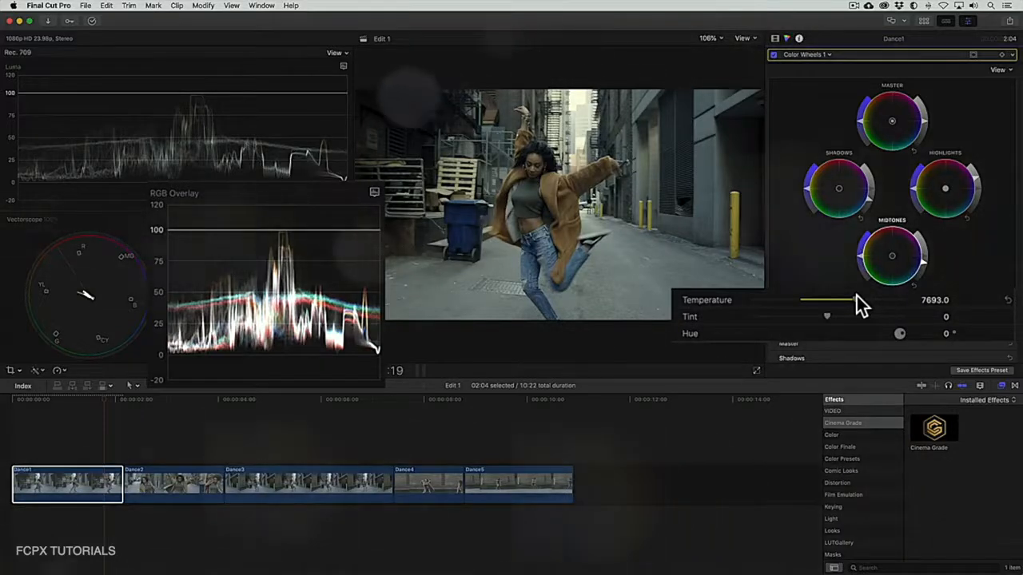
drag(829, 315, 889, 300)
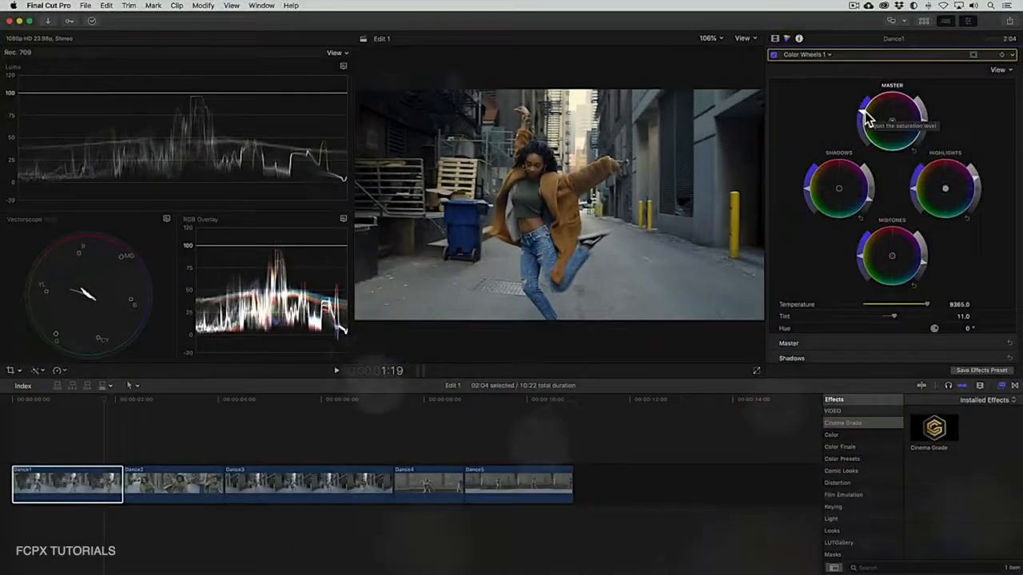
Step: Add a Color Wheels correction to the Dance2 clip and set its temperature to 8280 and tint to 9
drag(118, 399, 198, 397)
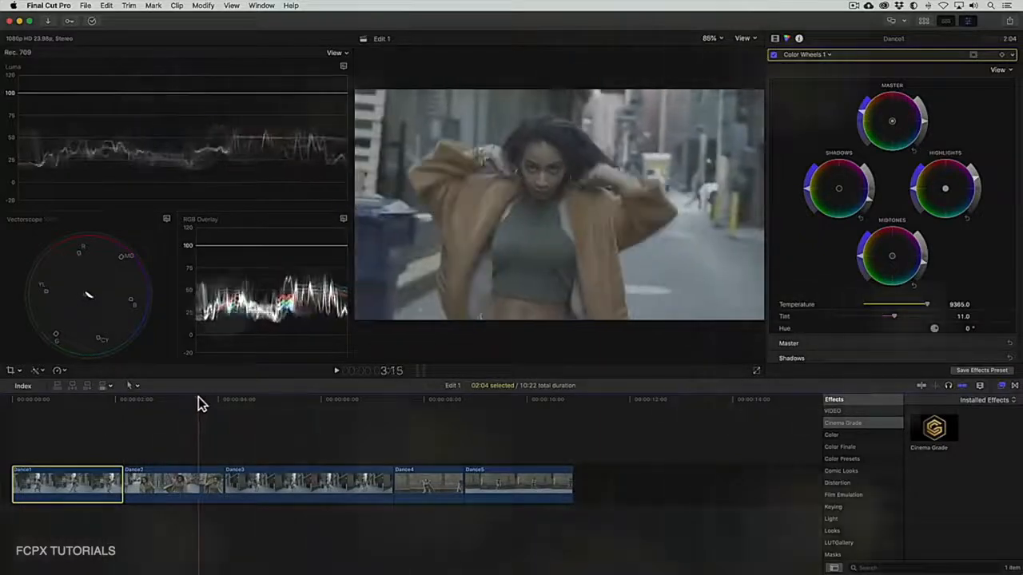
click(206, 483)
click(799, 57)
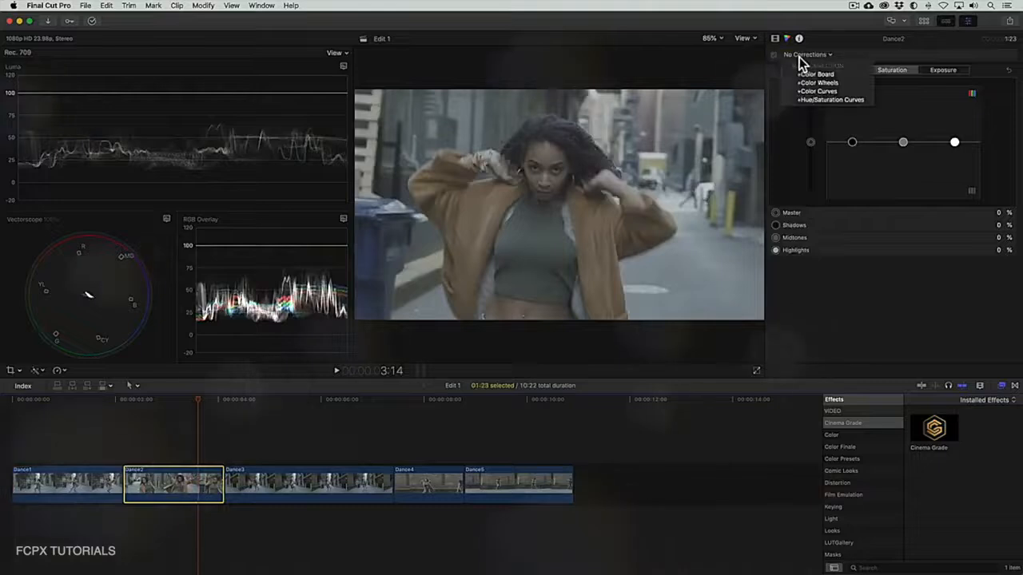
click(818, 83)
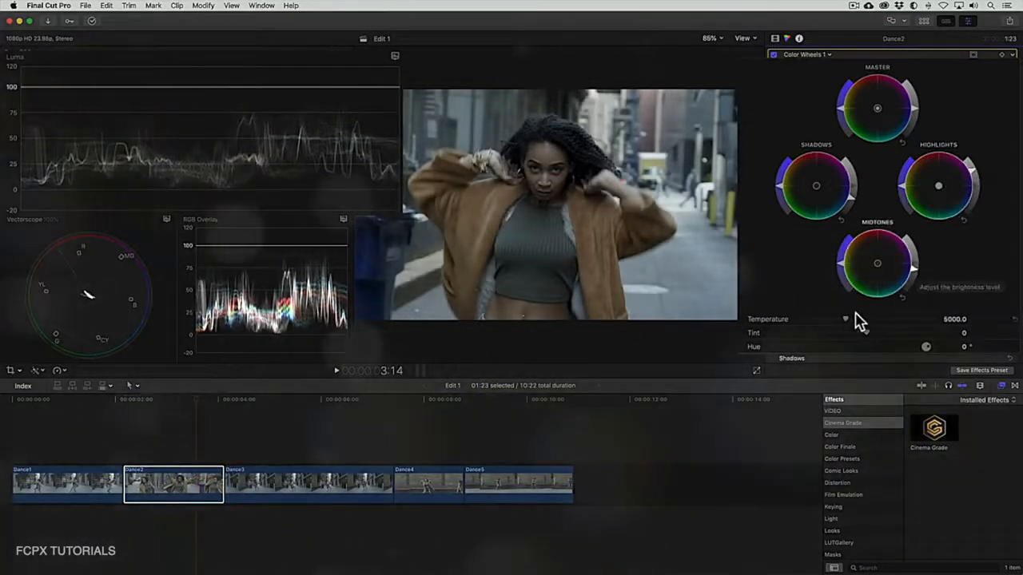
mouse_move(869, 319)
mouse_down()
mouse_move(900, 319)
mouse_move(870, 333)
mouse_move(877, 337)
mouse_up()
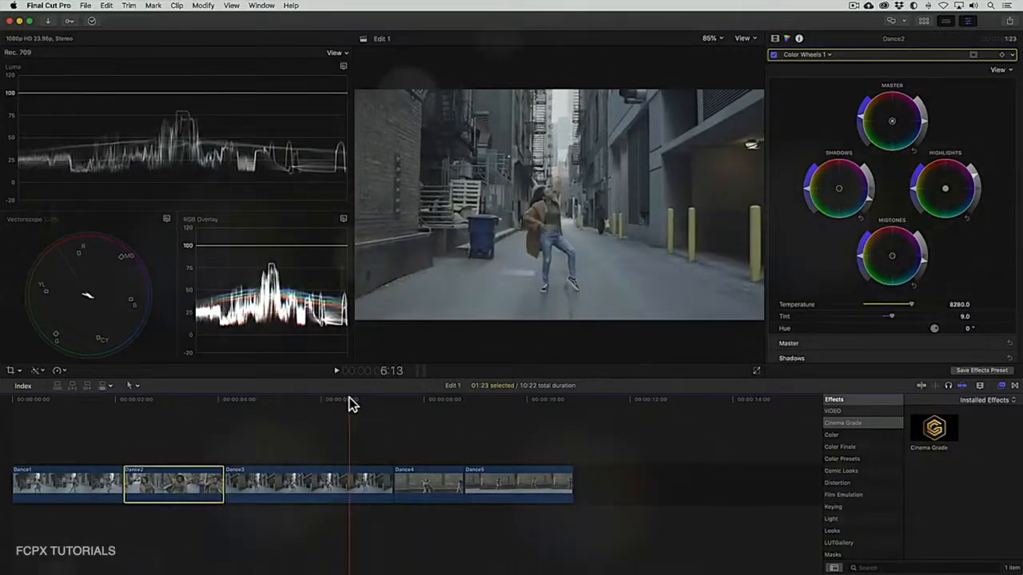
Step: Copy the graded Dance1 clip so its attributes are available for pasting
click(351, 472)
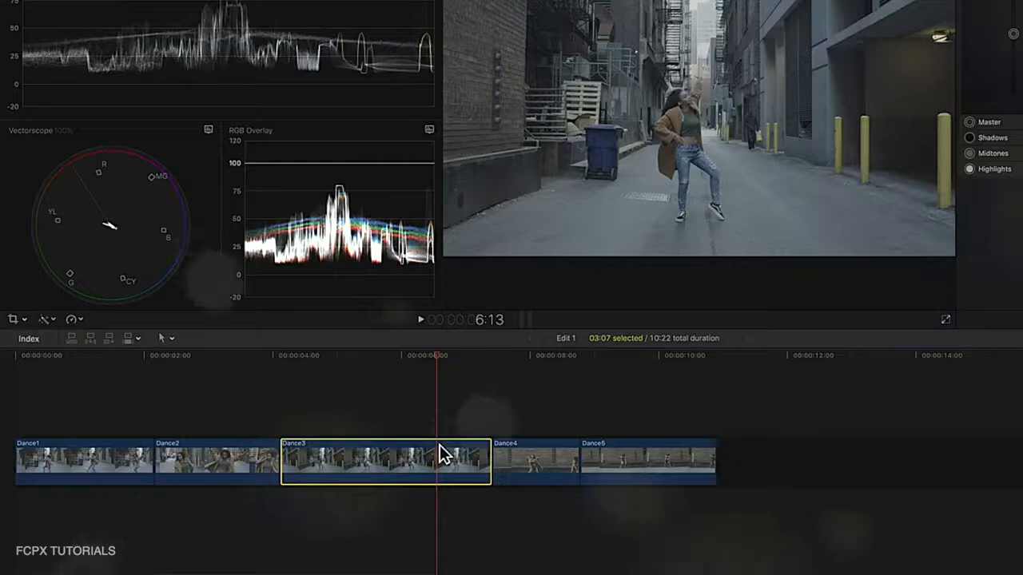
click(120, 355)
click(112, 453)
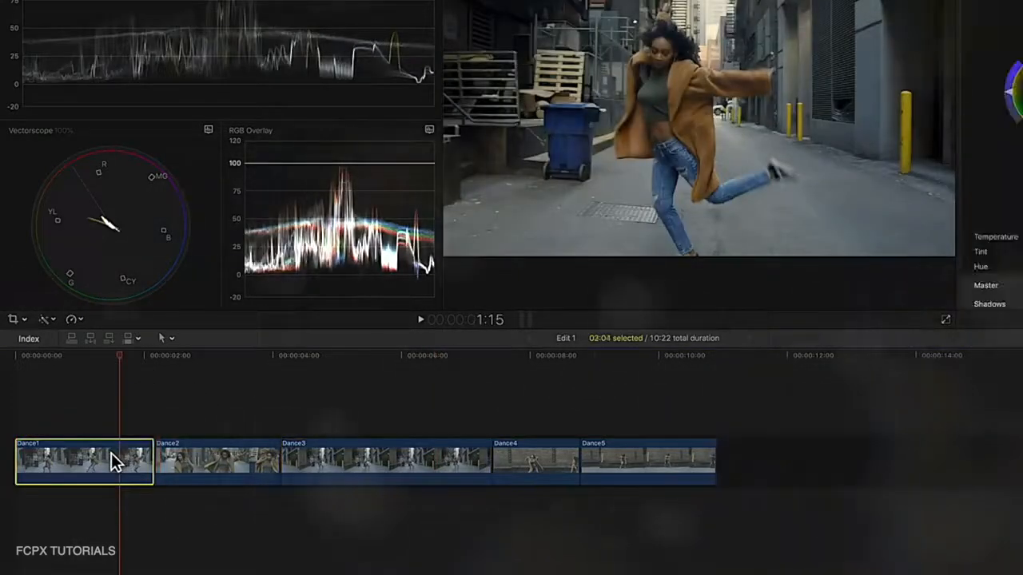
key(super+c)
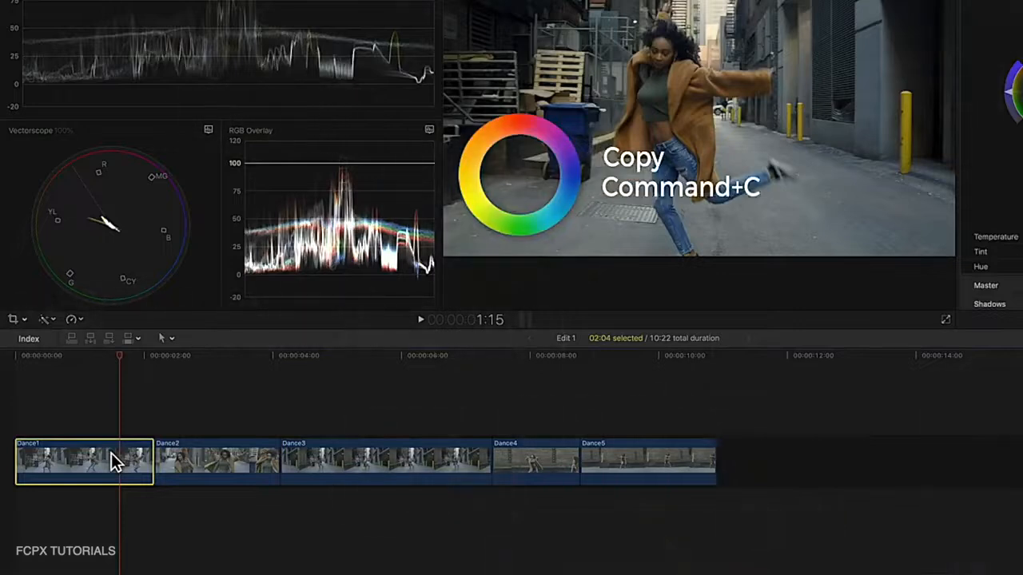
Step: Paste the Color Wheels 1 effect from Dance1 onto the Dance3 clip as a pasted attribute, with keyframe timing Stretch to Fit
drag(340, 357, 447, 447)
click(448, 450)
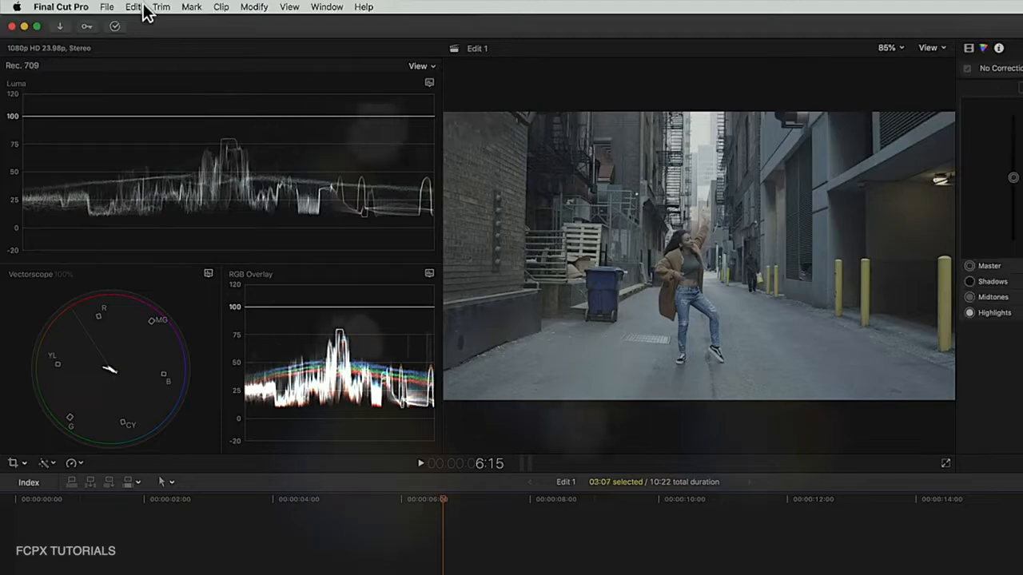
click(134, 7)
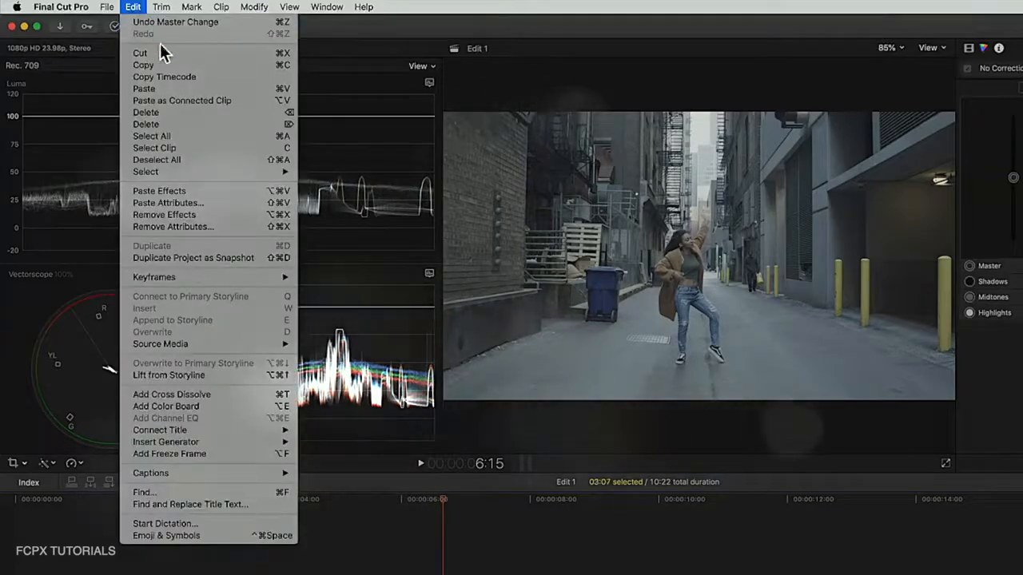
click(237, 201)
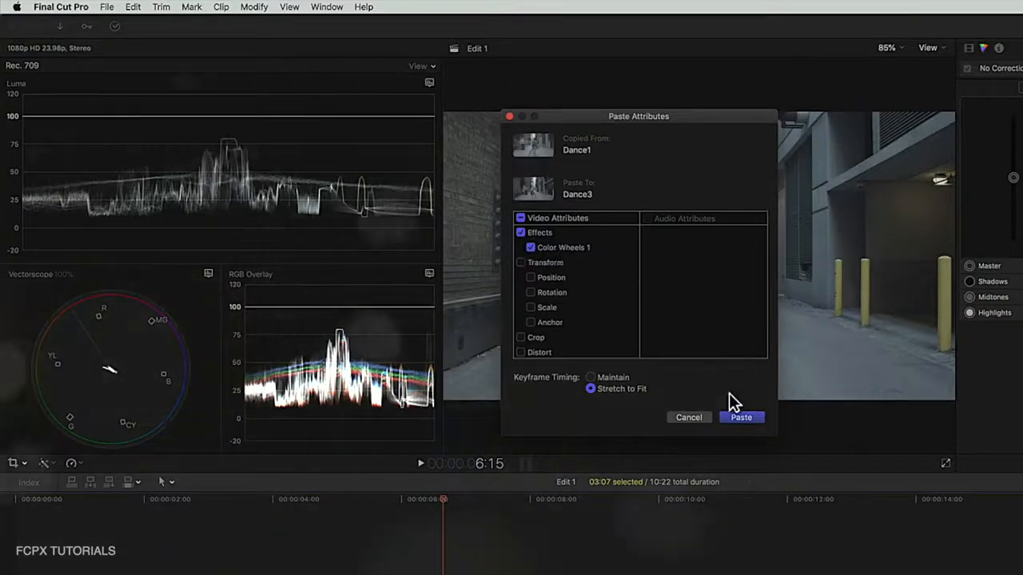
click(737, 417)
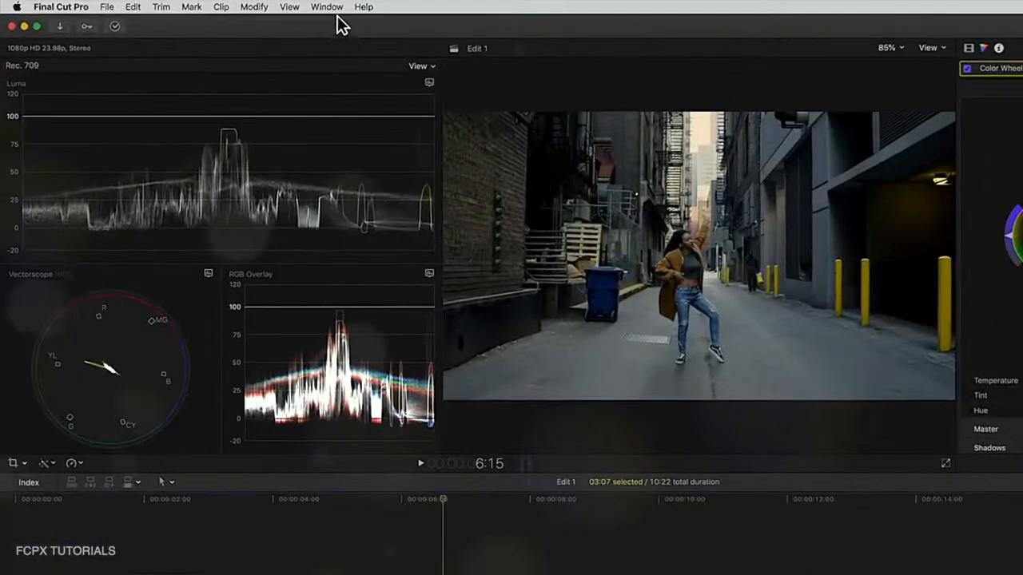
Step: Show the Comparison Viewer and switch the main viewer's video scopes to Vertical Layout
click(327, 7)
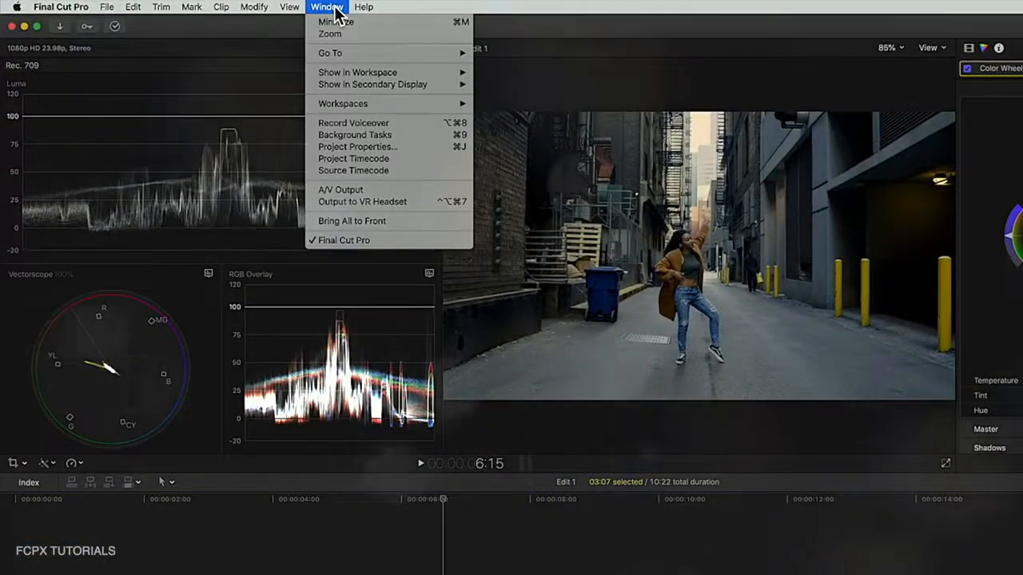
mouse_move(435, 76)
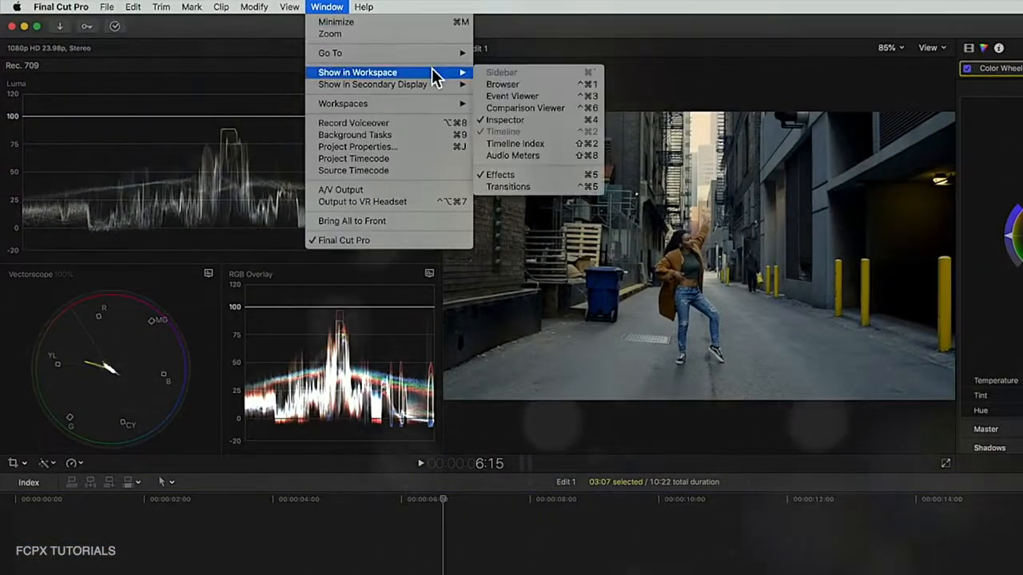
click(557, 108)
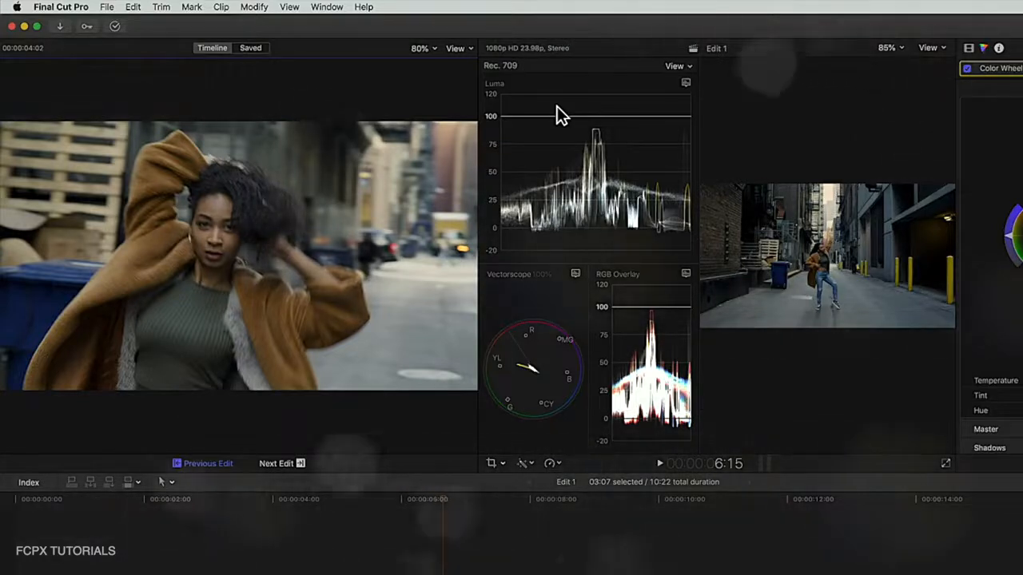
click(688, 70)
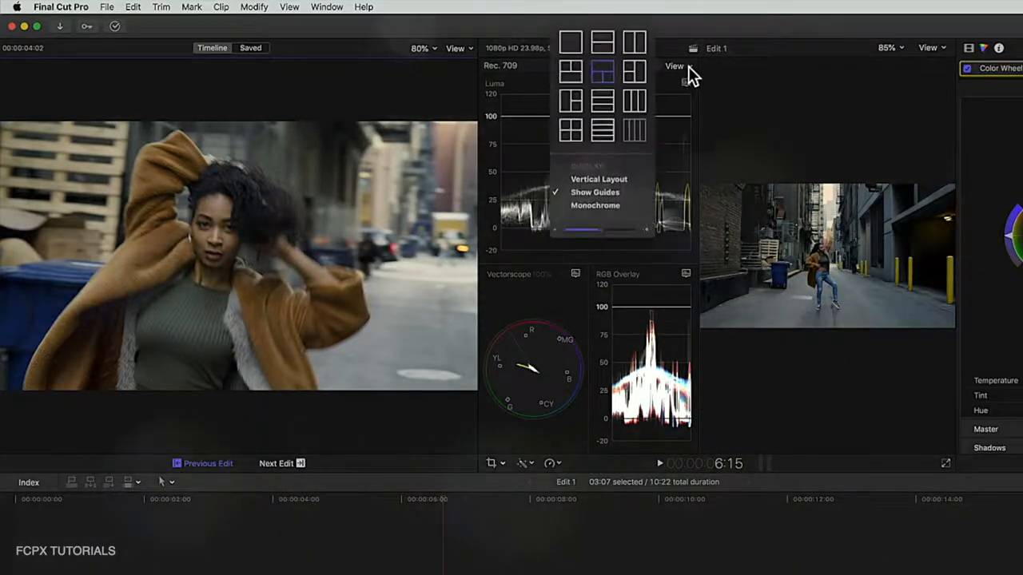
click(632, 176)
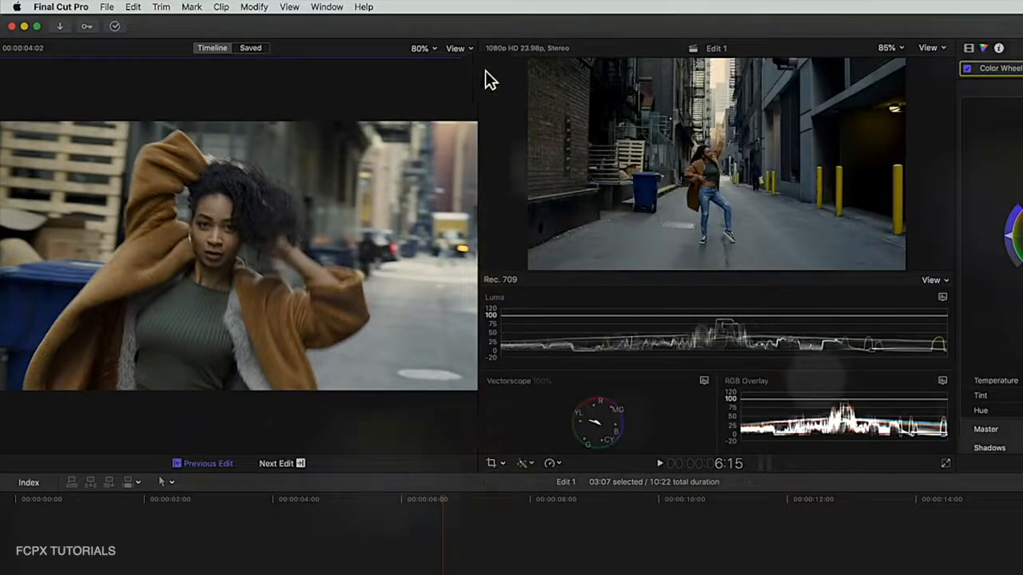
Step: Show video scopes in the Comparison Viewer, arranged as one wide scope above two smaller ones
click(457, 50)
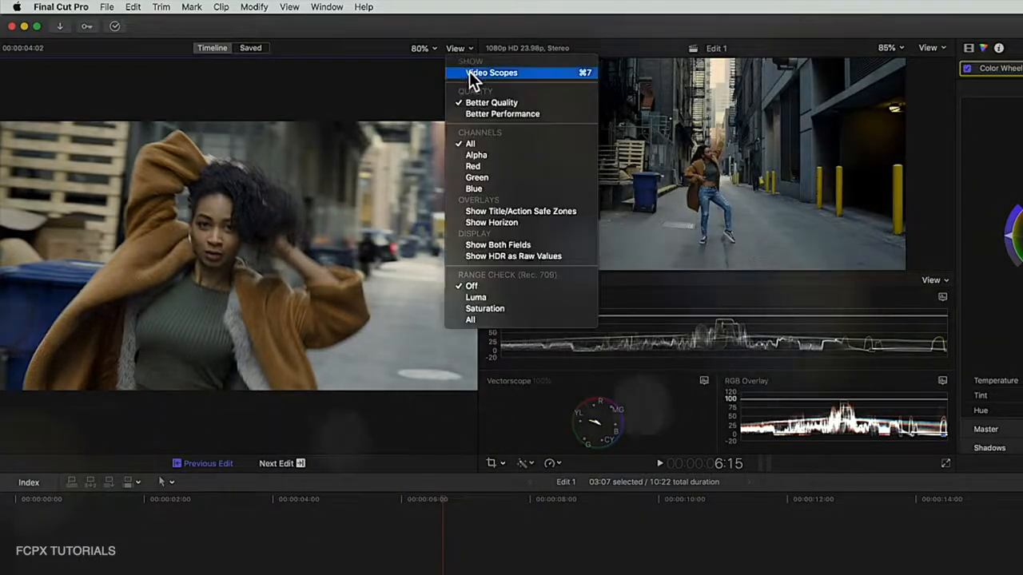
click(469, 71)
click(217, 66)
click(144, 65)
Step: Set the Comparison Viewer's scopes to a Luma waveform above, with a Vectorscope and an RGB Overlay waveform below it
click(226, 274)
click(258, 314)
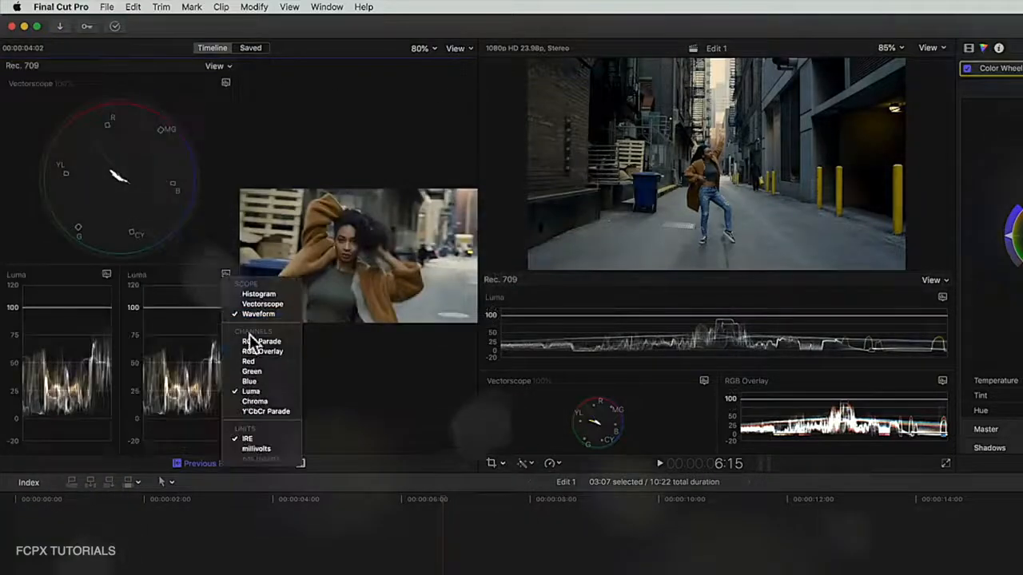
click(258, 350)
click(106, 275)
click(128, 304)
click(226, 82)
click(259, 122)
click(226, 82)
click(251, 194)
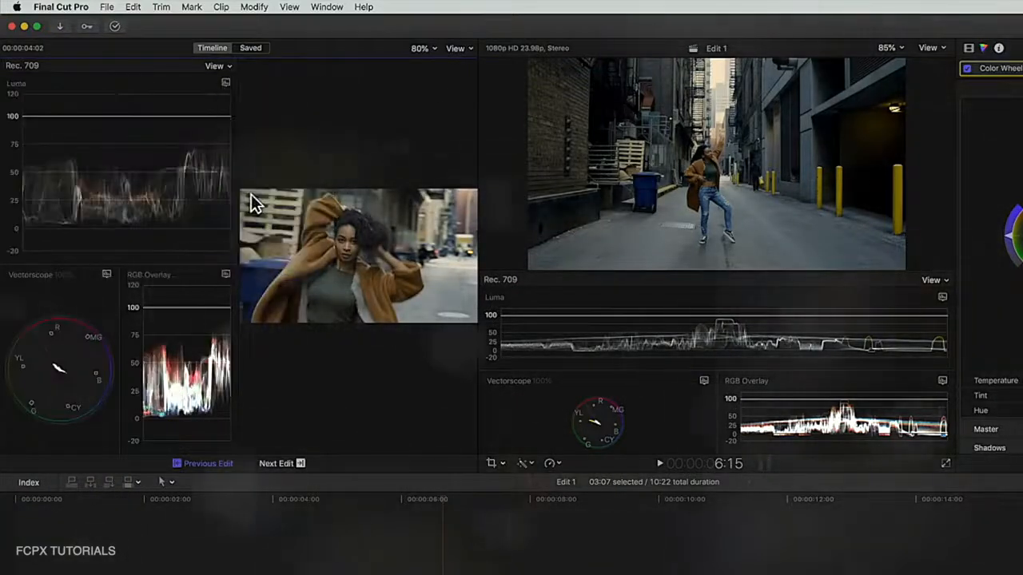
Step: Switch the Comparison Viewer's scopes to Vertical Layout and enlarge the scope area beneath both viewer images
click(231, 65)
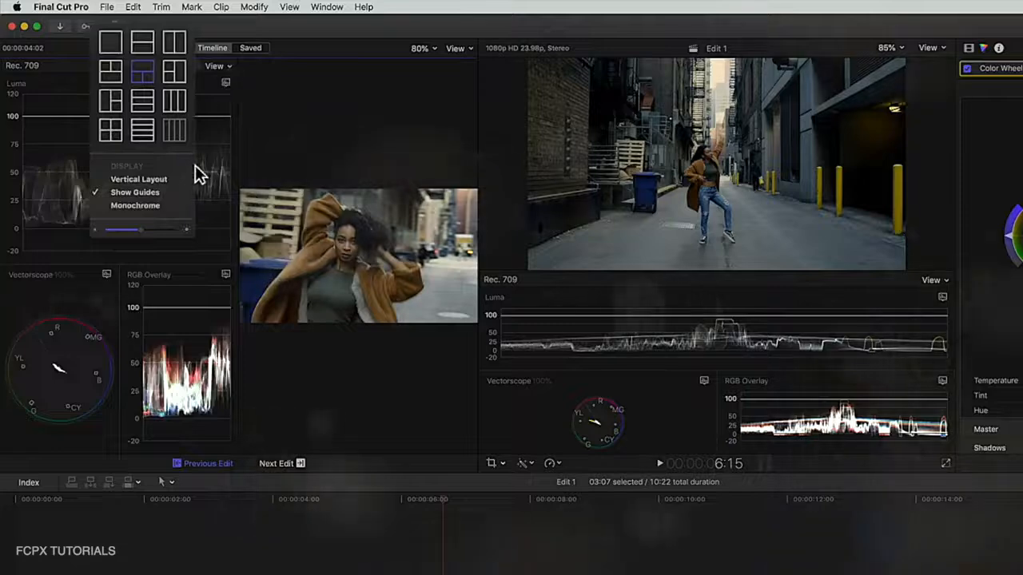
click(162, 184)
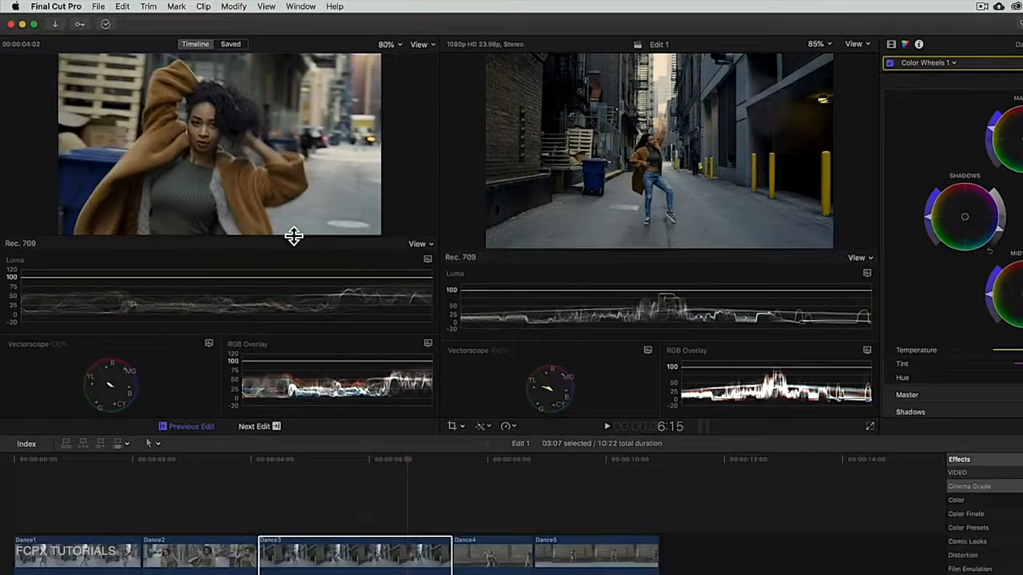
drag(293, 238, 292, 207)
drag(499, 251, 494, 207)
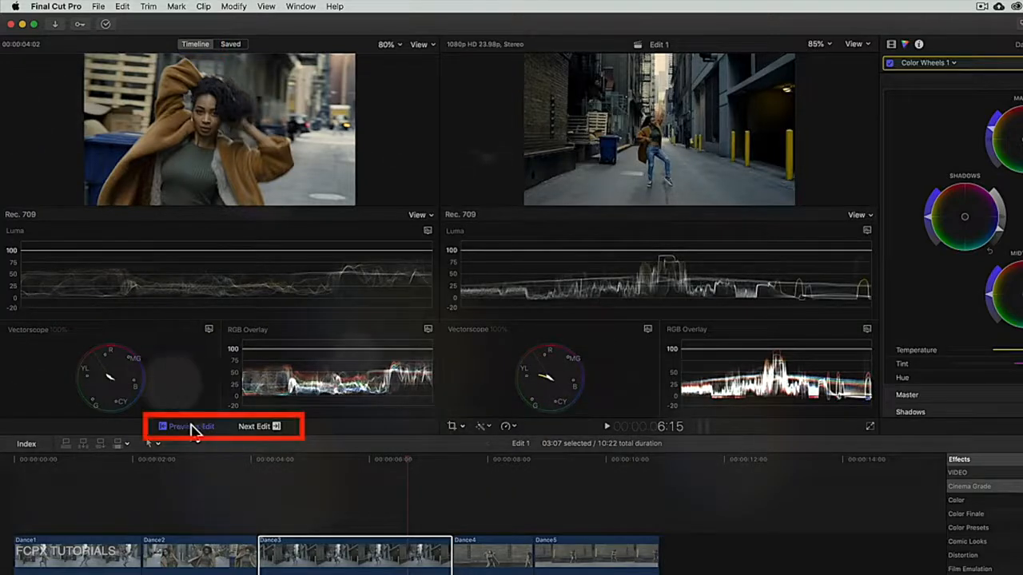
Step: Preview the next edit in the Comparison Viewer, and save the Dance1 frame at 1:19 as a reference frame
click(254, 427)
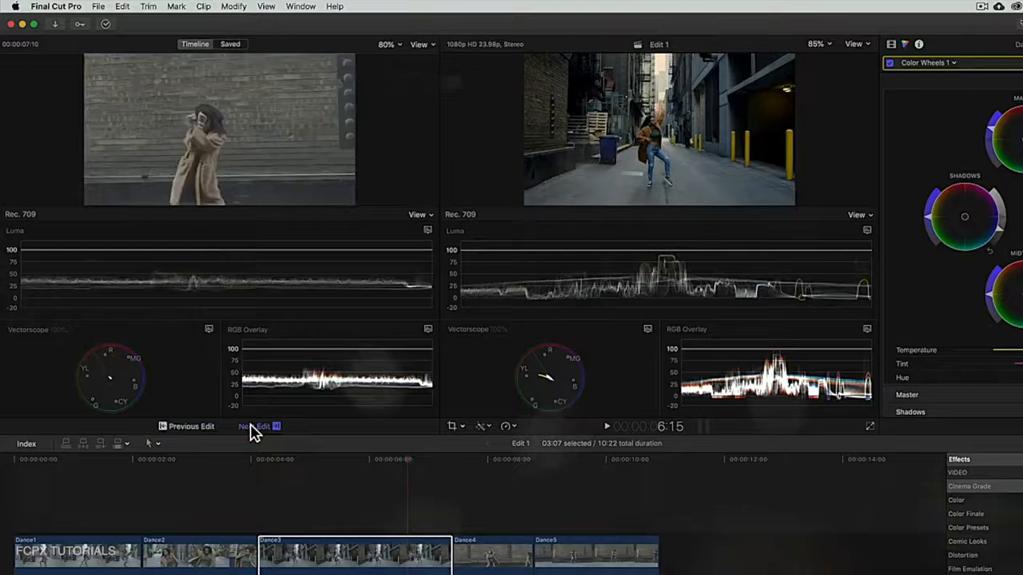
click(231, 45)
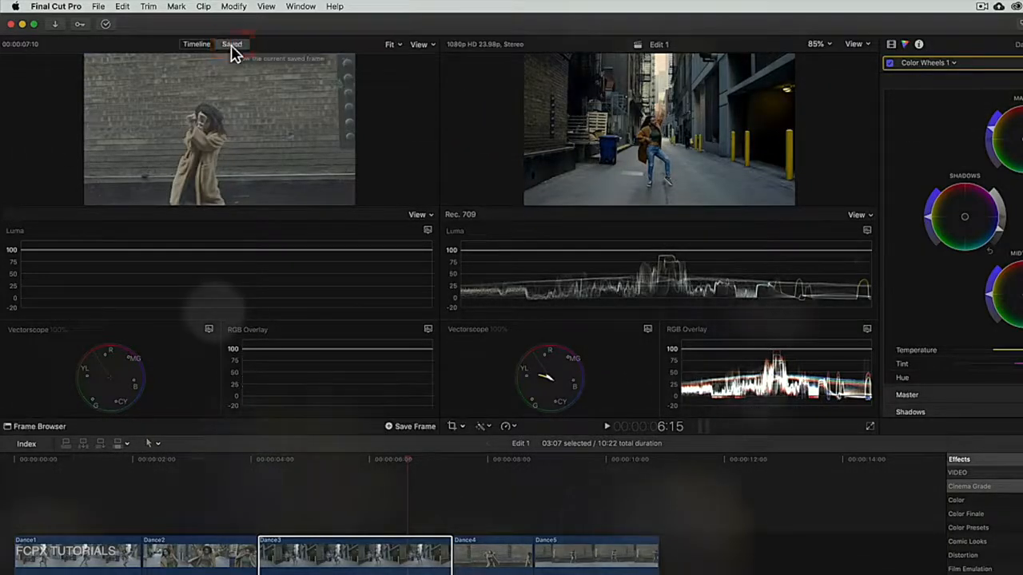
drag(114, 465, 124, 467)
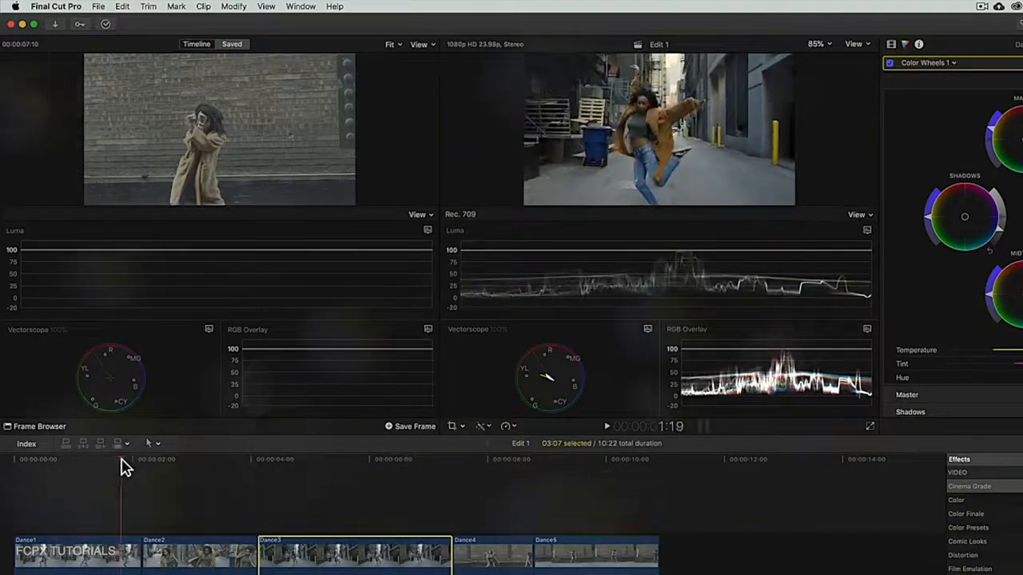
click(413, 427)
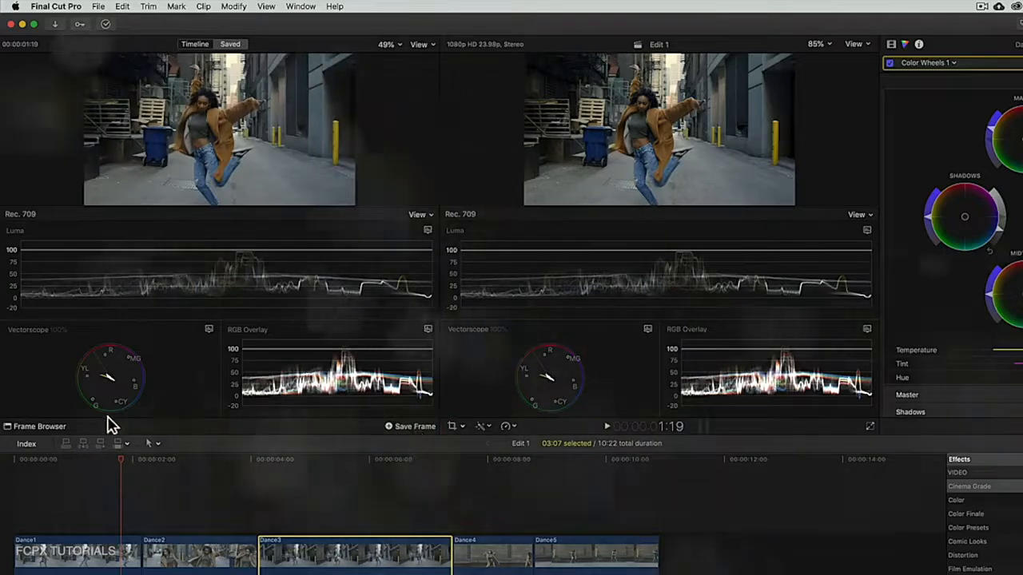
Step: Look over the saved reference frames in the Frame Browser and close it
click(58, 428)
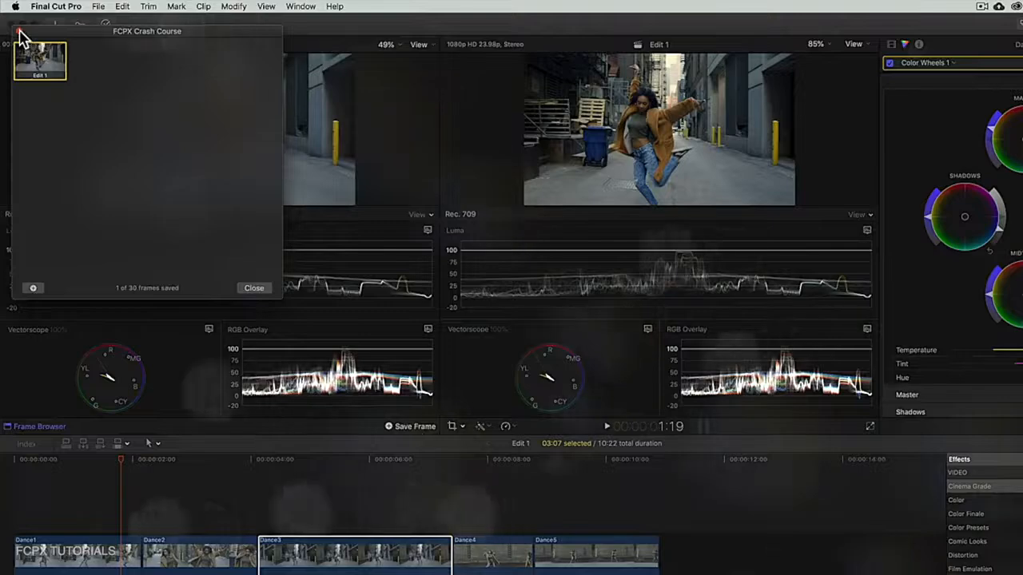
click(19, 32)
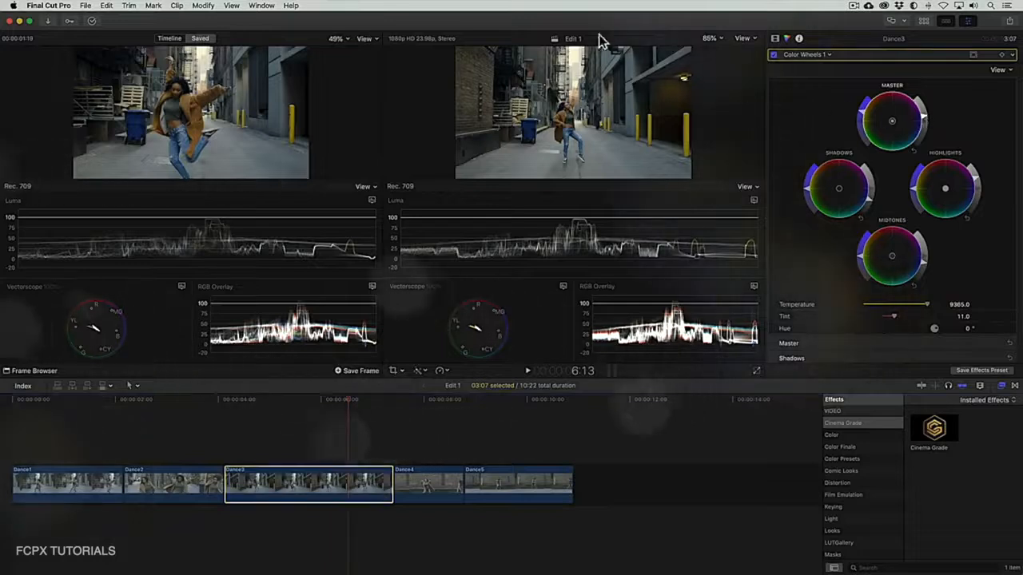
Step: Hide the Comparison Viewer and return the main viewer's scopes to a narrower side-by-side layout by turning off Vertical Layout
click(261, 7)
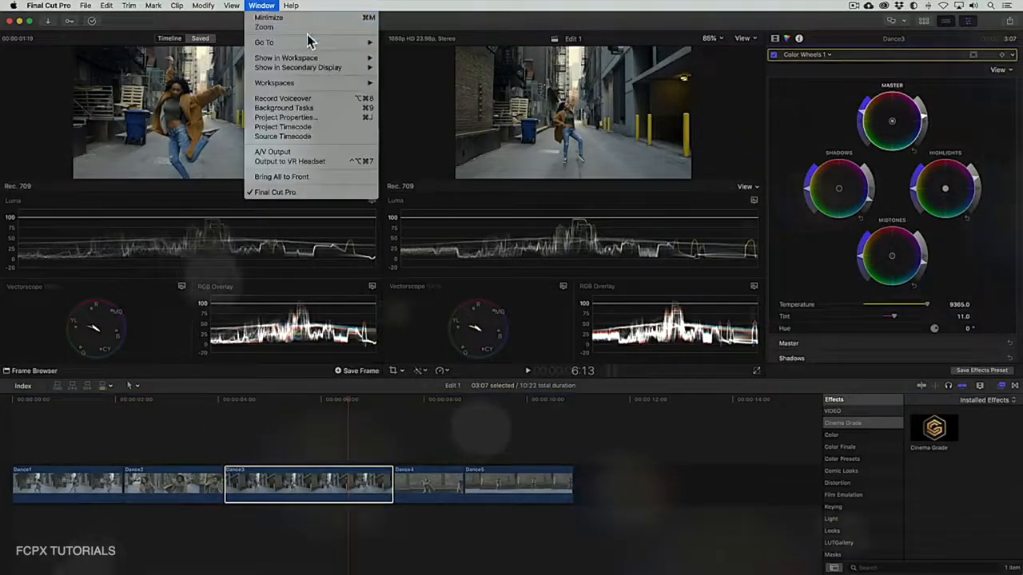
mouse_move(331, 57)
click(420, 87)
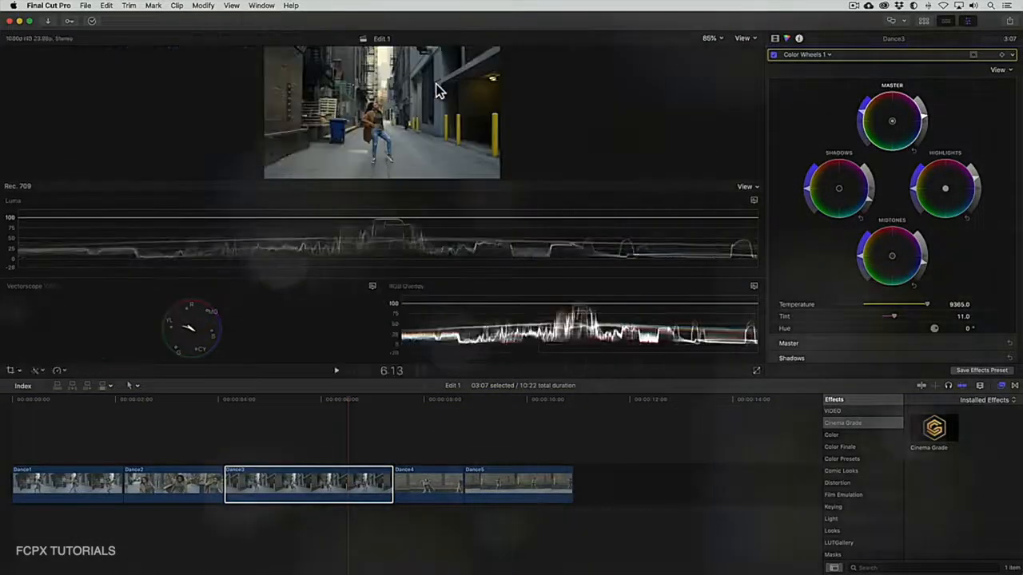
click(758, 192)
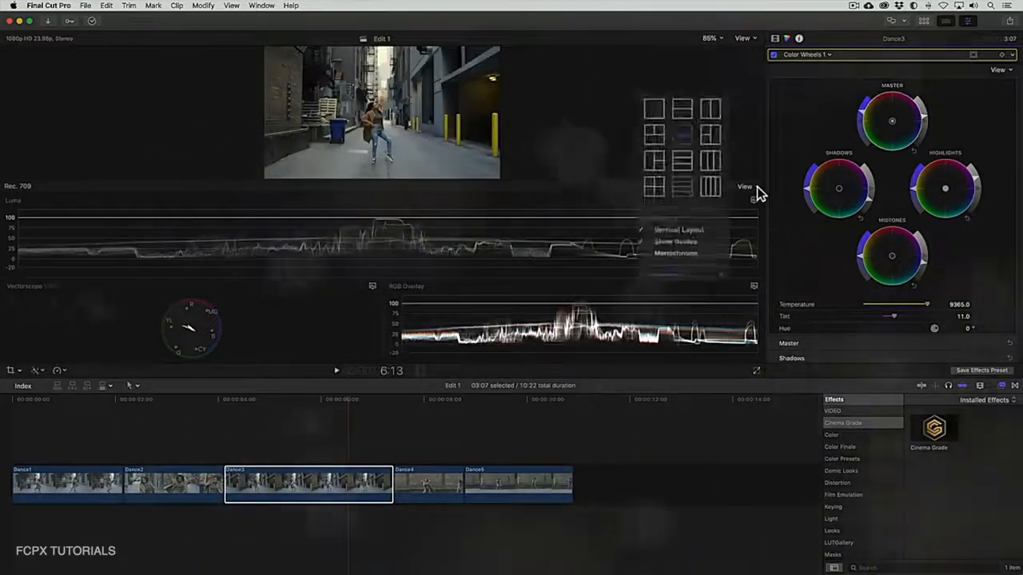
click(703, 230)
drag(442, 213, 343, 212)
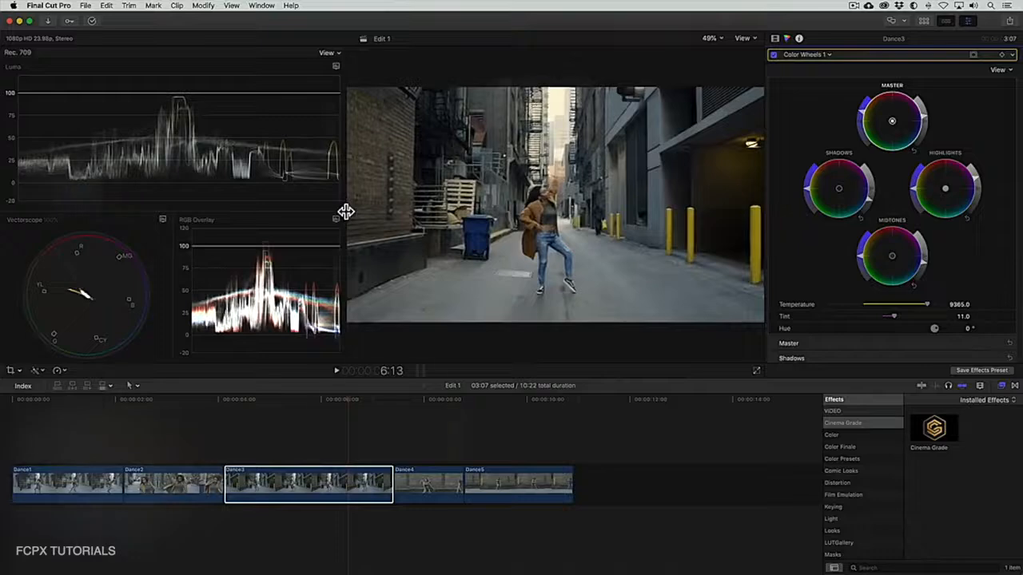
Step: Move the playhead to 7:17 to view the Dance4 clip
click(410, 398)
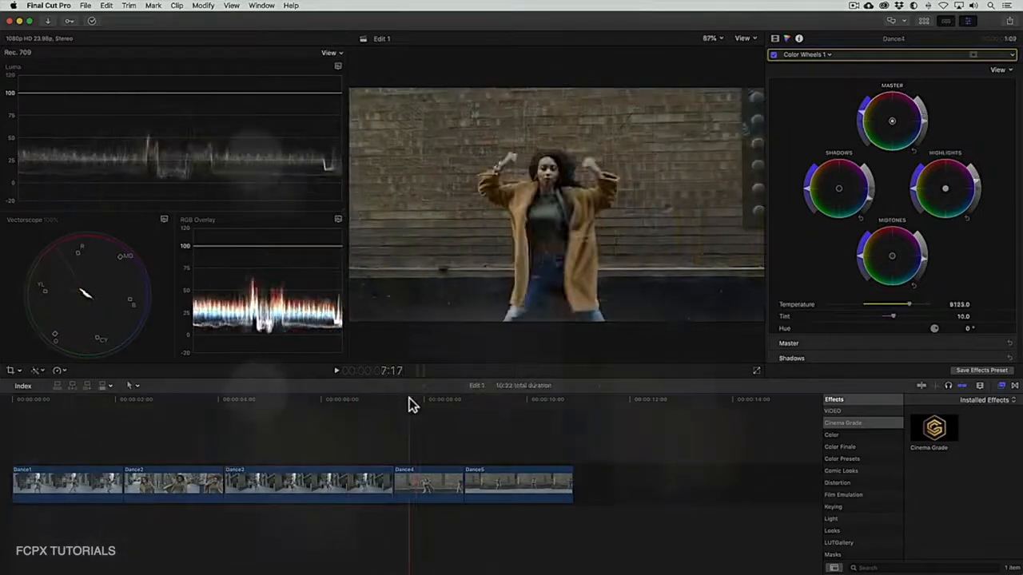
Step: Add a second Color Wheels correction to the Dance5 clip with a color mask sampled from the yellow post
drag(410, 397, 461, 396)
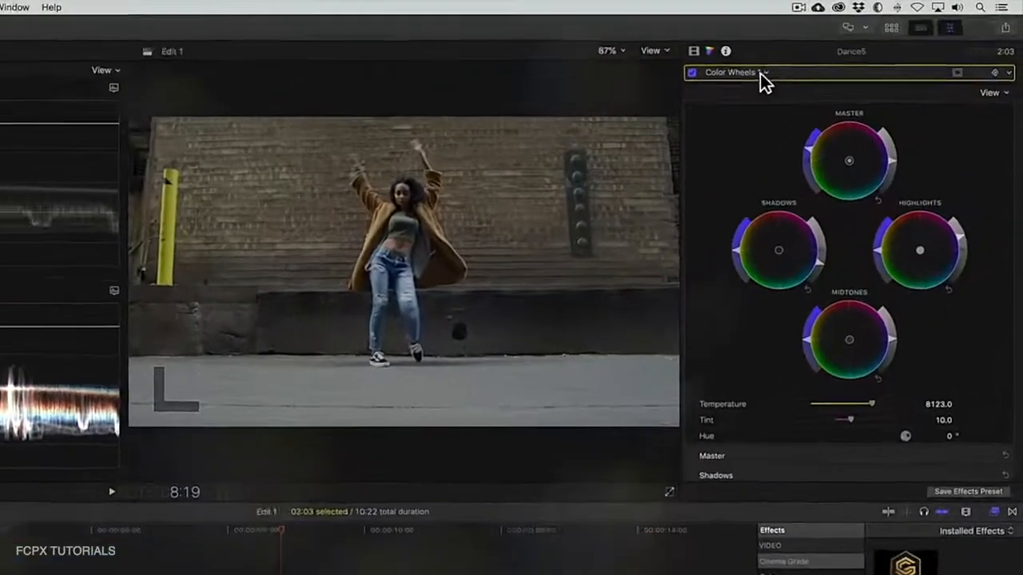
click(761, 72)
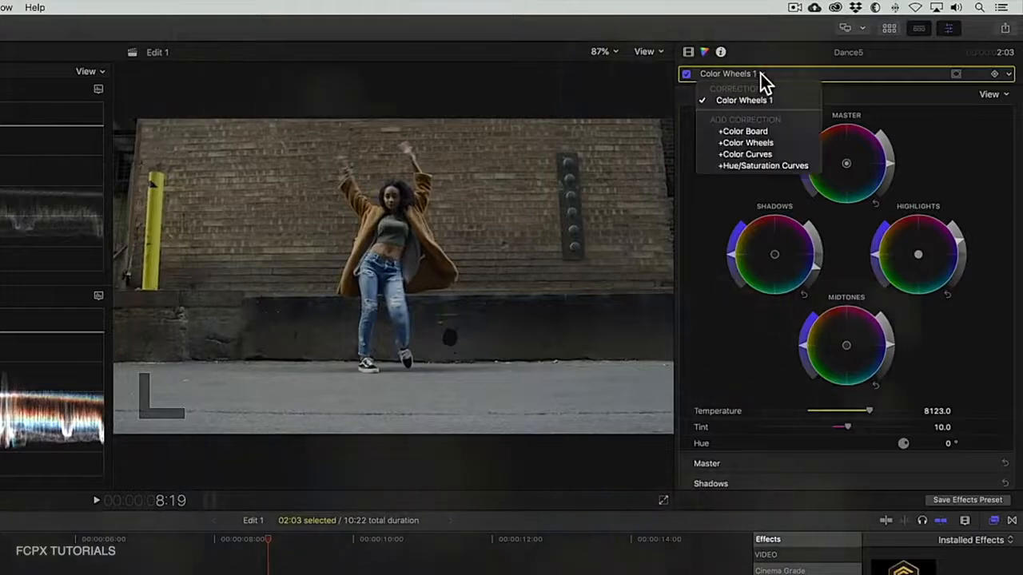
click(775, 143)
click(956, 74)
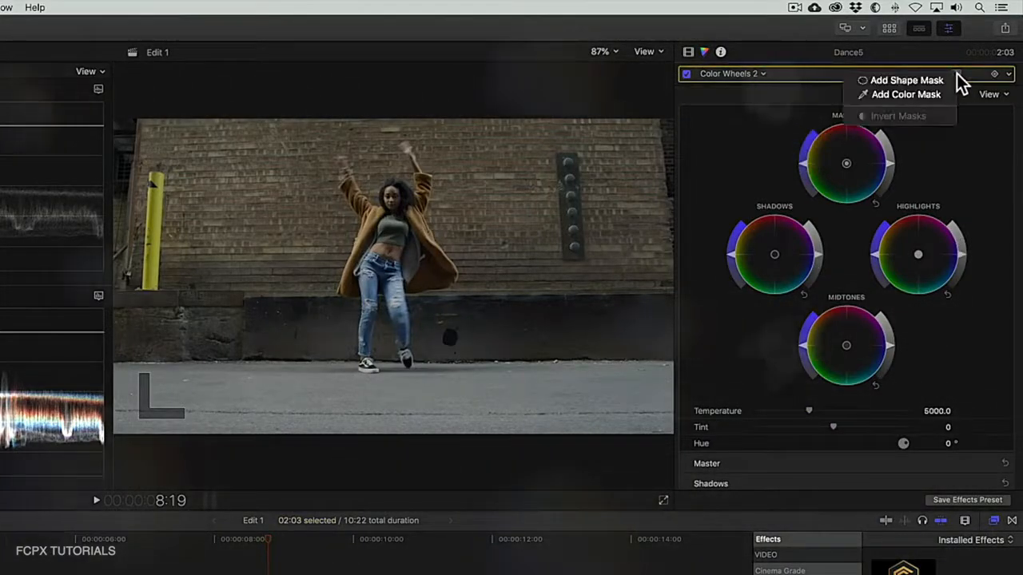
click(942, 97)
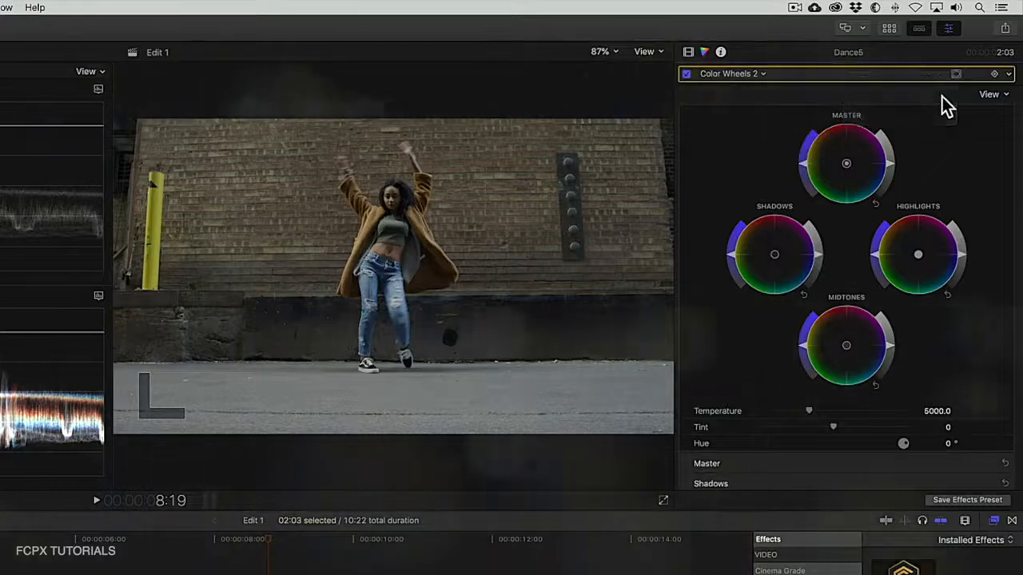
mouse_move(162, 187)
mouse_down()
mouse_move(157, 199)
mouse_move(166, 190)
mouse_up()
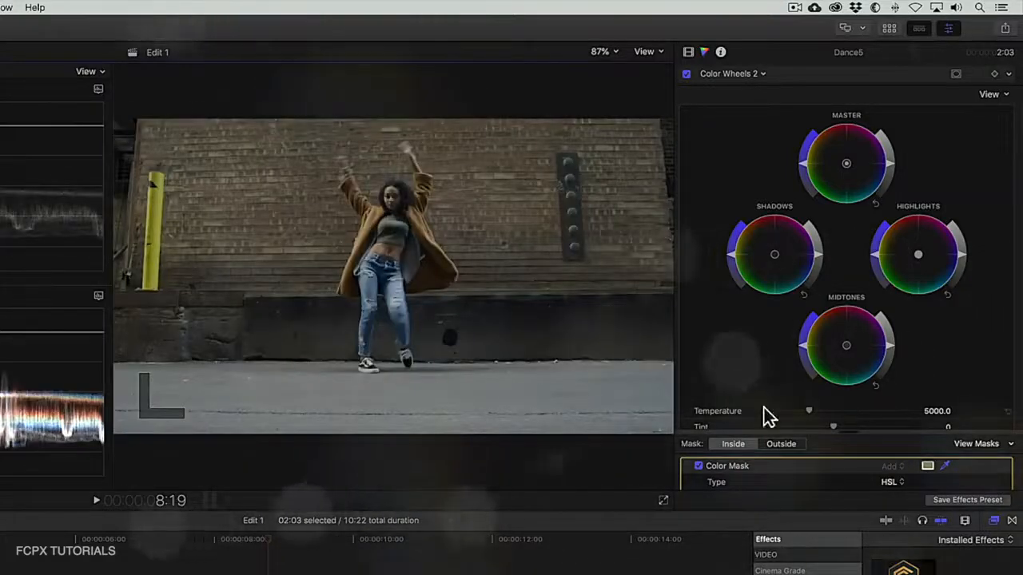
Step: Show the mask preview and extend the color mask's sampled range to cover the yellow post more completely
click(967, 441)
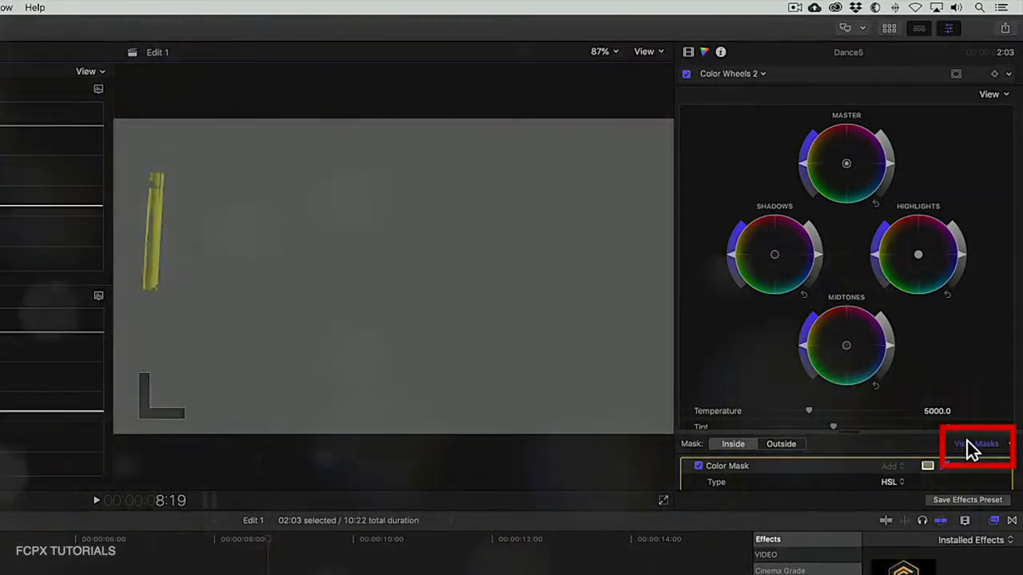
drag(858, 430, 859, 370)
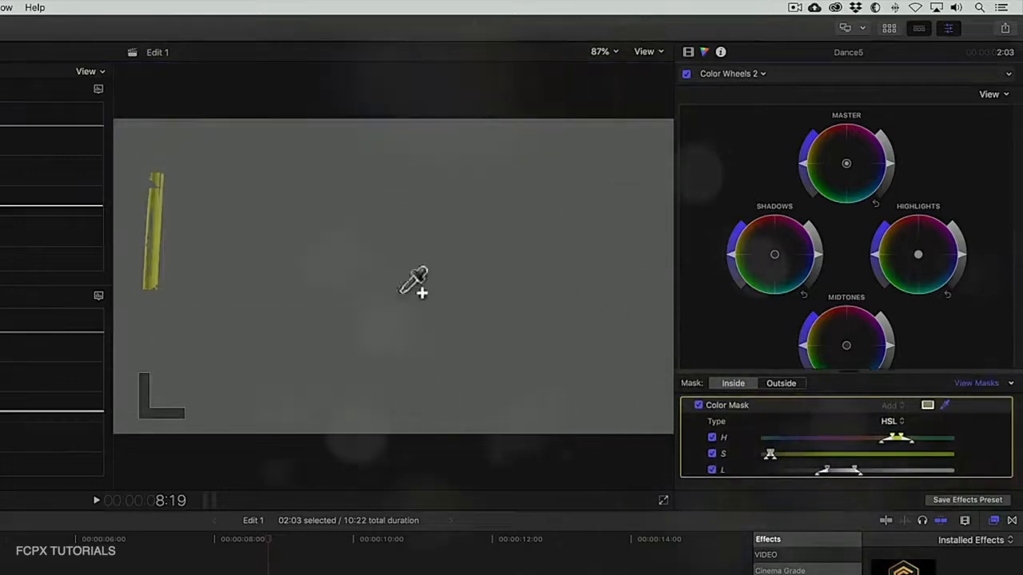
click(160, 237)
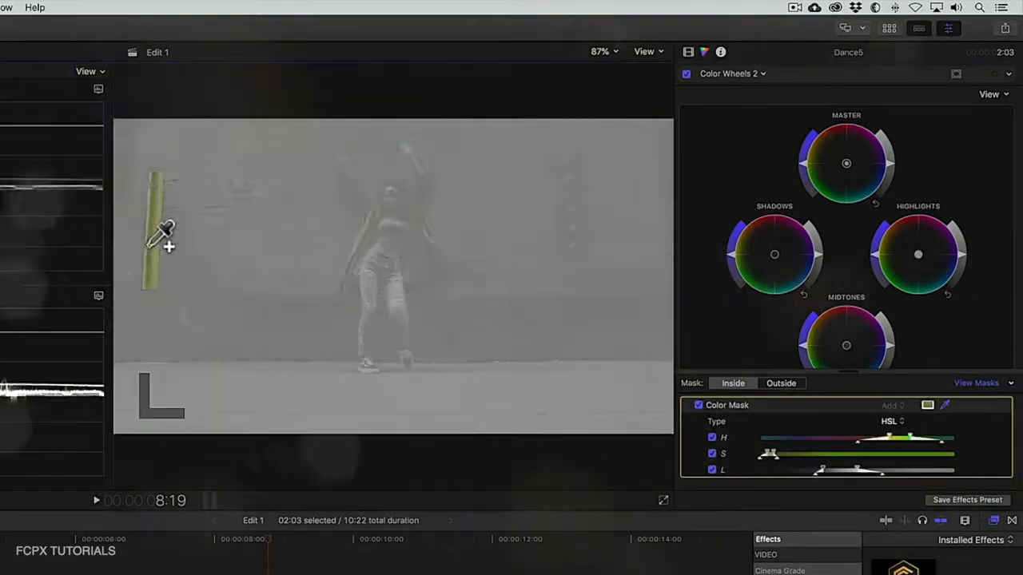
click(162, 232)
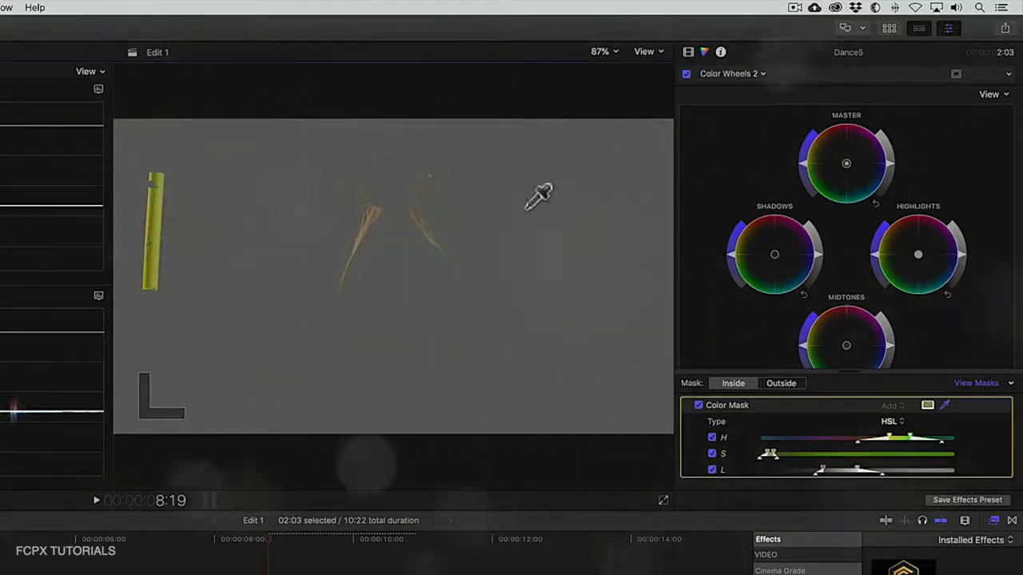
Step: Add a shape mask fitted as a narrow ellipse around the yellow post, and turn off the mask preview
click(956, 75)
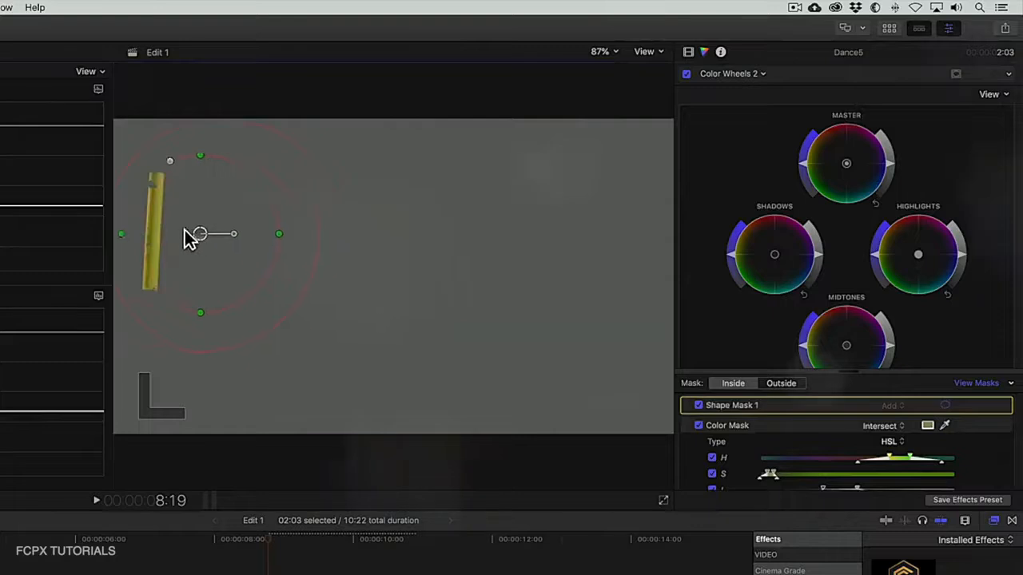
drag(235, 225, 153, 228)
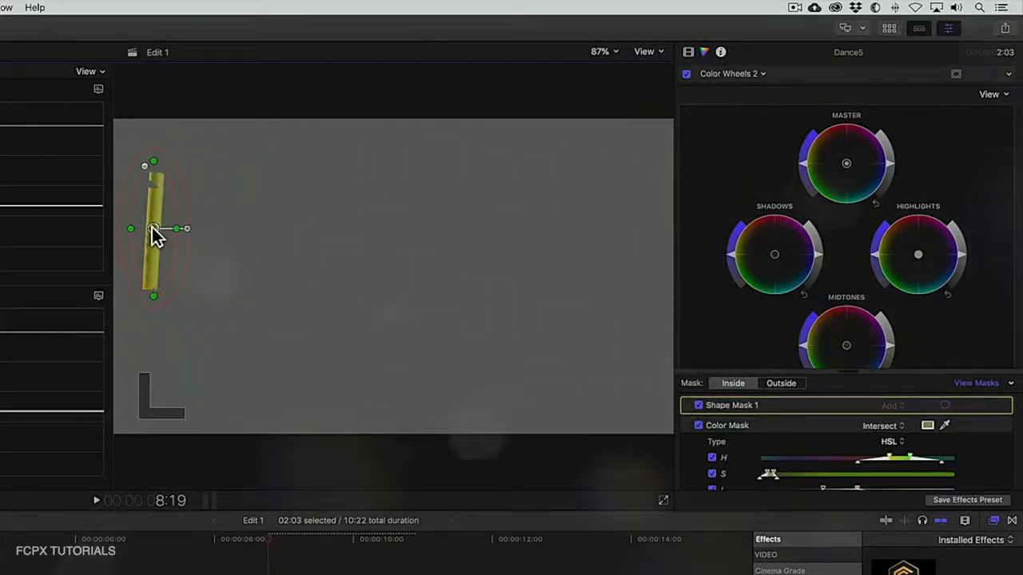
click(975, 383)
Step: Shift the Master color wheel toward red for the masked post, and play Dance5 to check the mask
drag(843, 371, 858, 440)
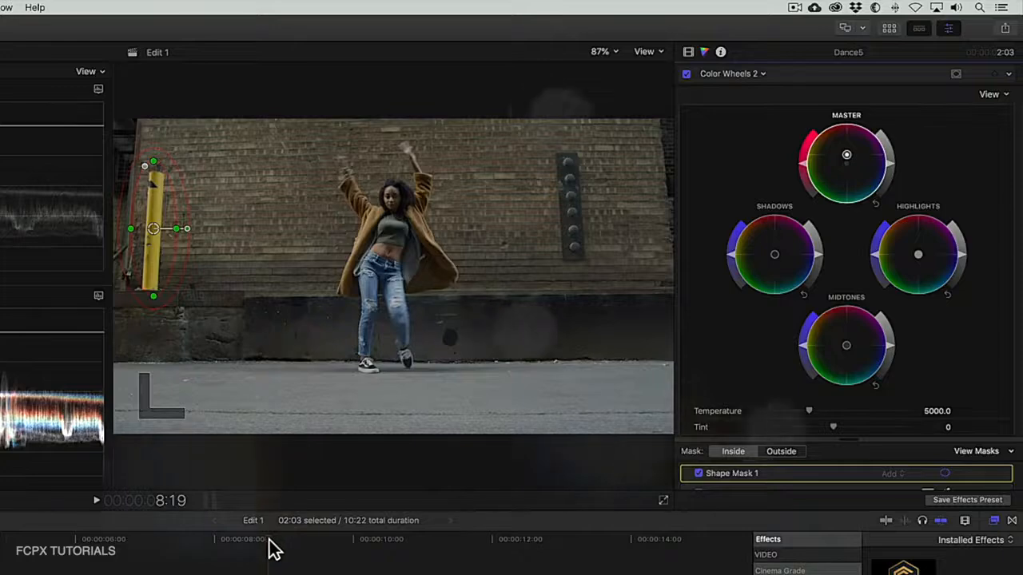
key(space)
drag(393, 543, 269, 537)
key(l)
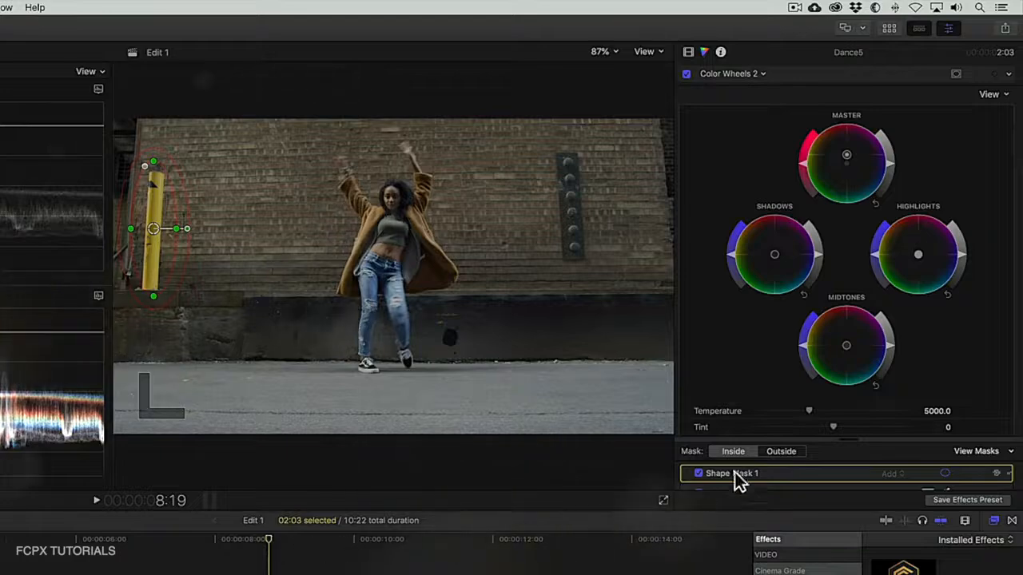
Step: Keyframe Shape Mask 1 at 8:19 and show its keyframes under Color Wheels 2 in Dance5's Video Animation editor
drag(848, 434, 847, 385)
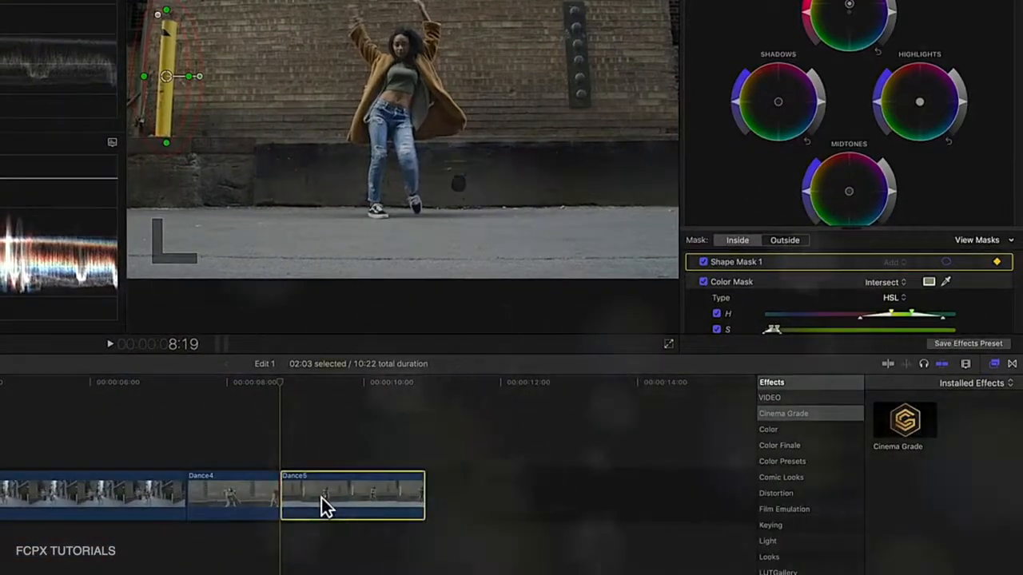
click(321, 497)
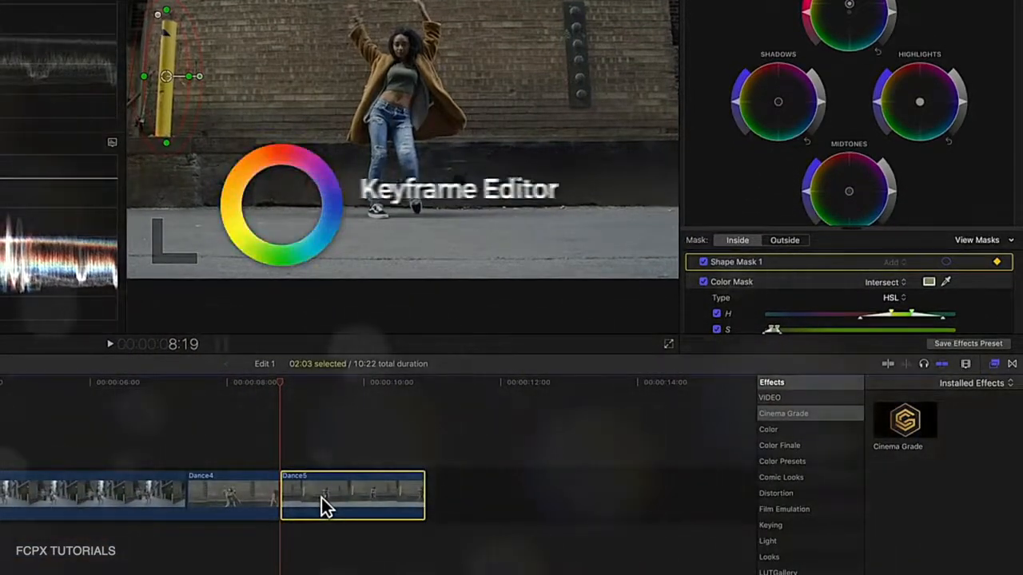
key(ctrl+v)
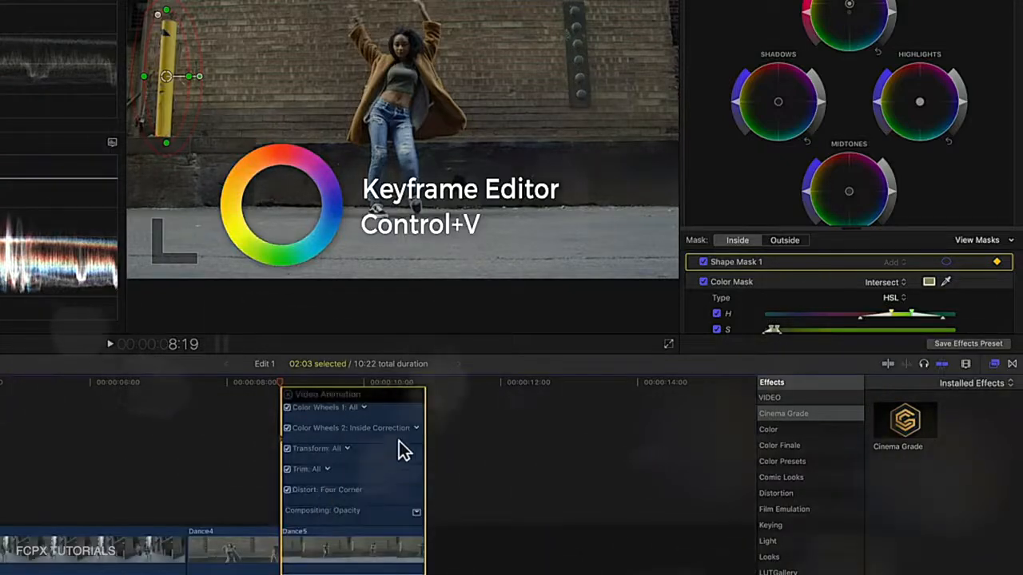
click(418, 429)
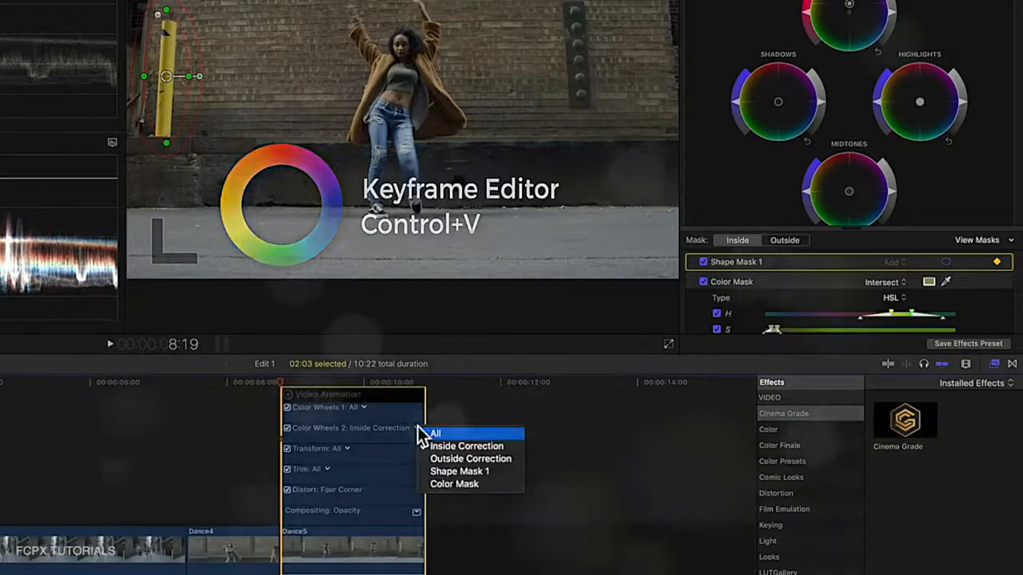
click(484, 473)
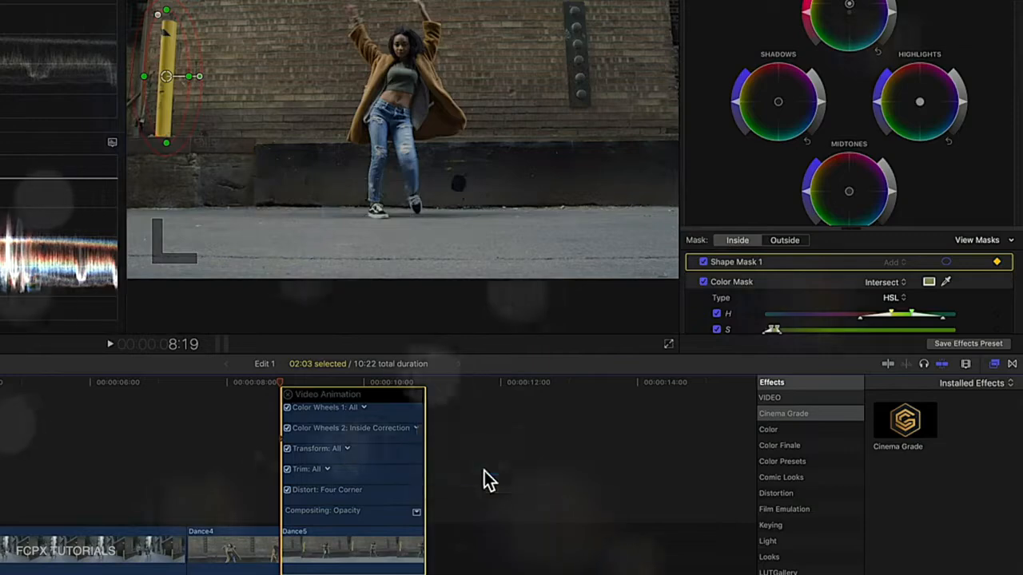
mouse_move(281, 439)
mouse_down()
mouse_move(354, 439)
mouse_move(282, 439)
mouse_up()
right_click(282, 439)
Step: Keyframe the shape mask's position at 9:03 and 9:09 by realigning it with the yellow post
drag(283, 383, 305, 382)
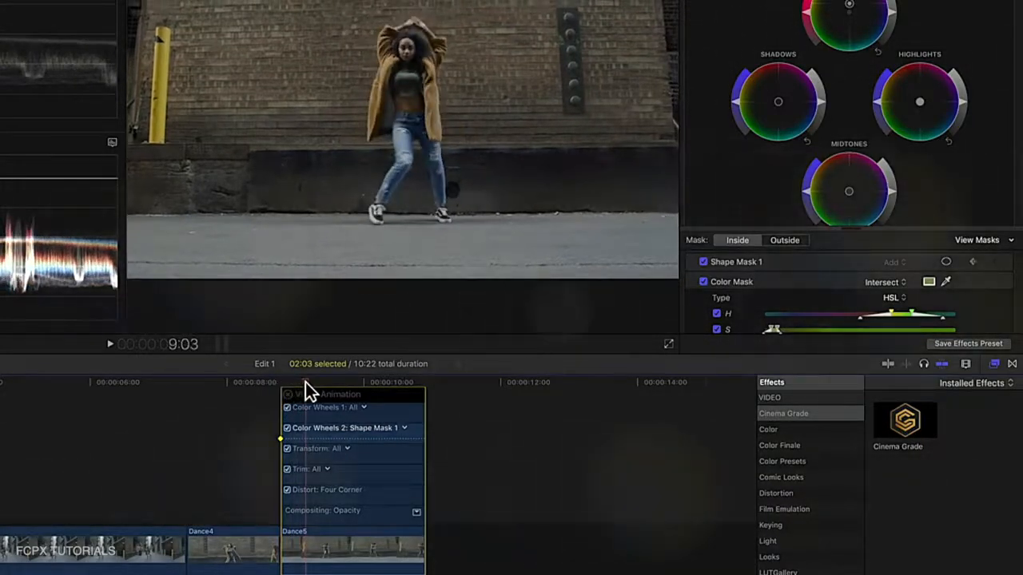
click(738, 262)
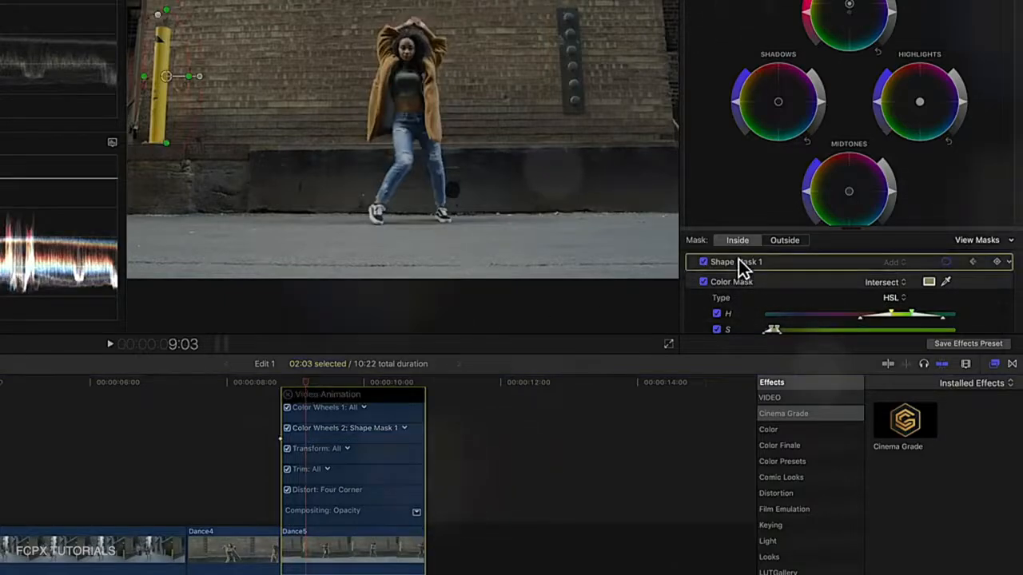
drag(170, 79, 164, 86)
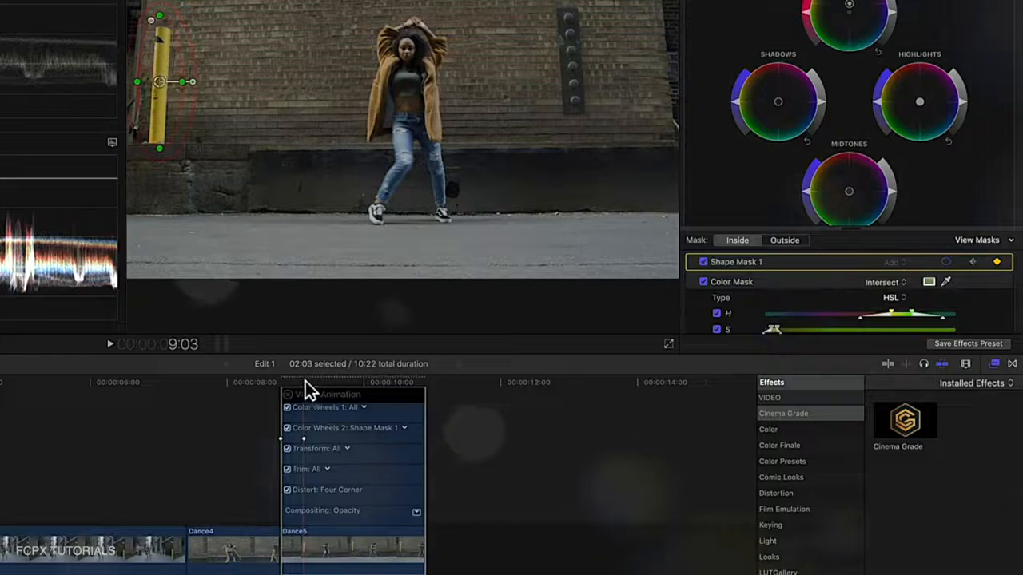
drag(305, 381, 322, 381)
drag(159, 83, 157, 91)
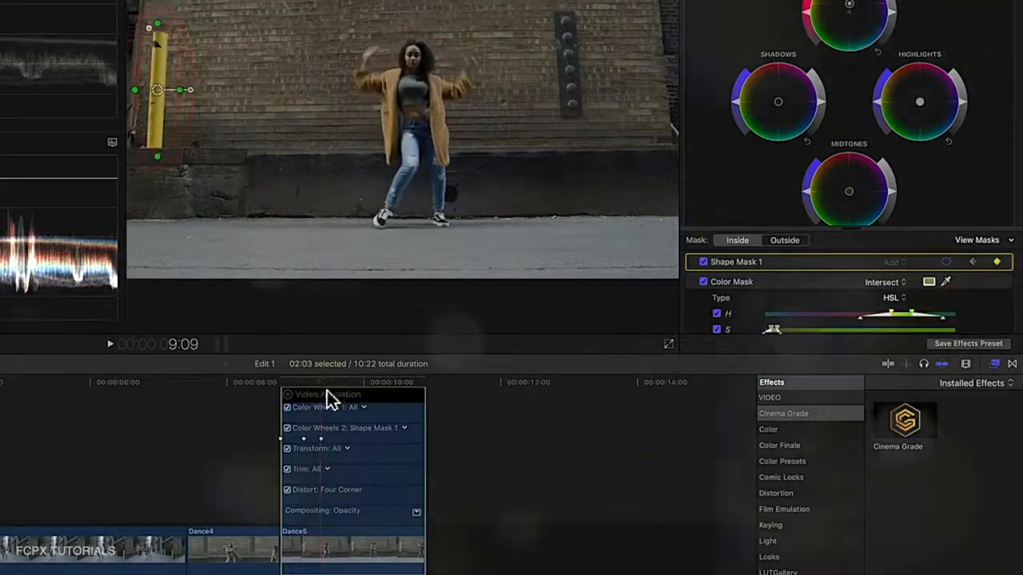
Step: Realign the shape mask with the yellow post at further points through the rest of Dance5, adding position keyframes
drag(334, 381, 345, 382)
click(372, 381)
drag(159, 89, 171, 80)
click(402, 382)
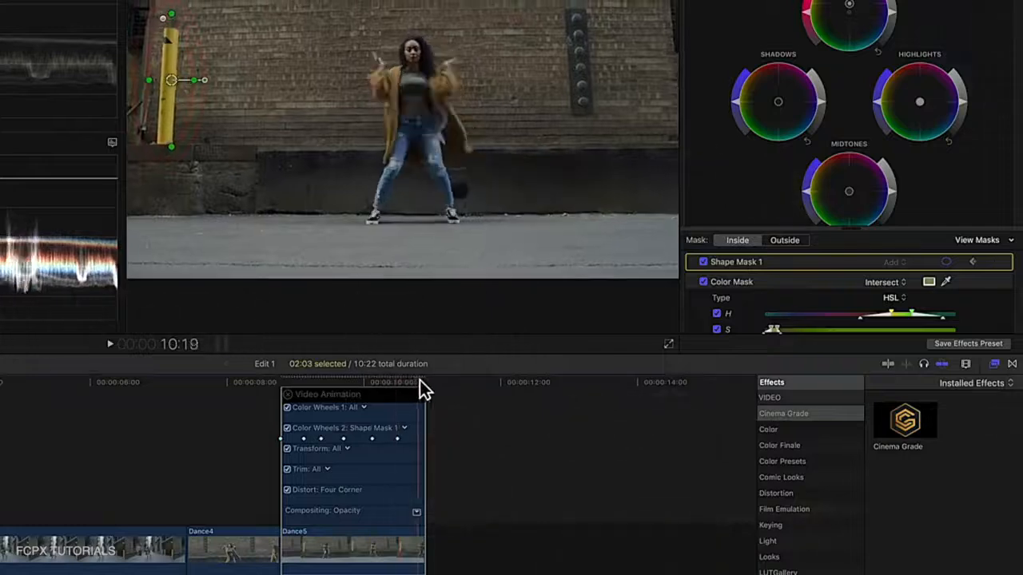
click(417, 382)
Step: Play Dance5 from 8:19 to check that the mask follows the post, and close the Video Animation editor
drag(413, 382, 282, 382)
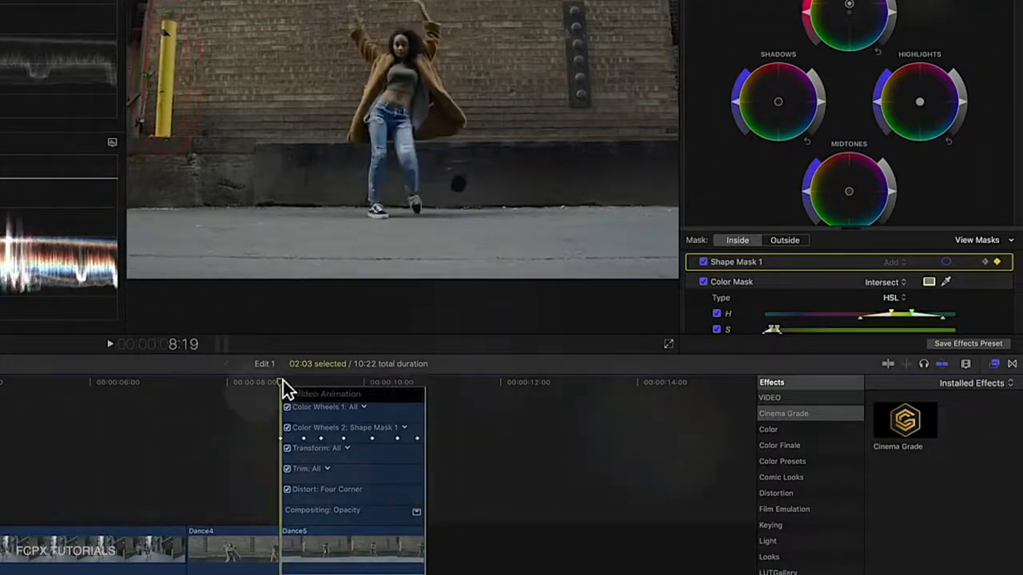
key(space)
key(space)
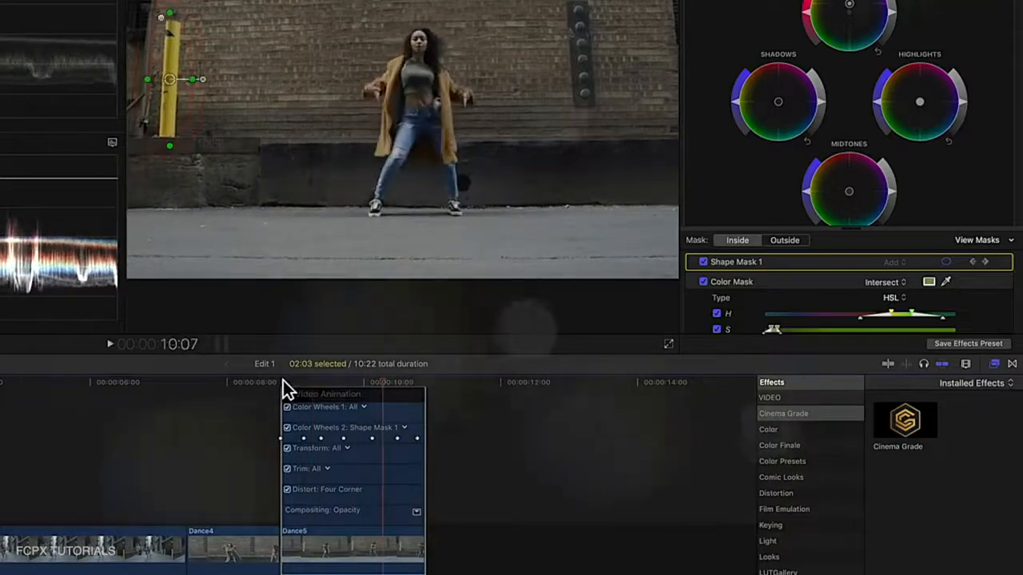
click(286, 394)
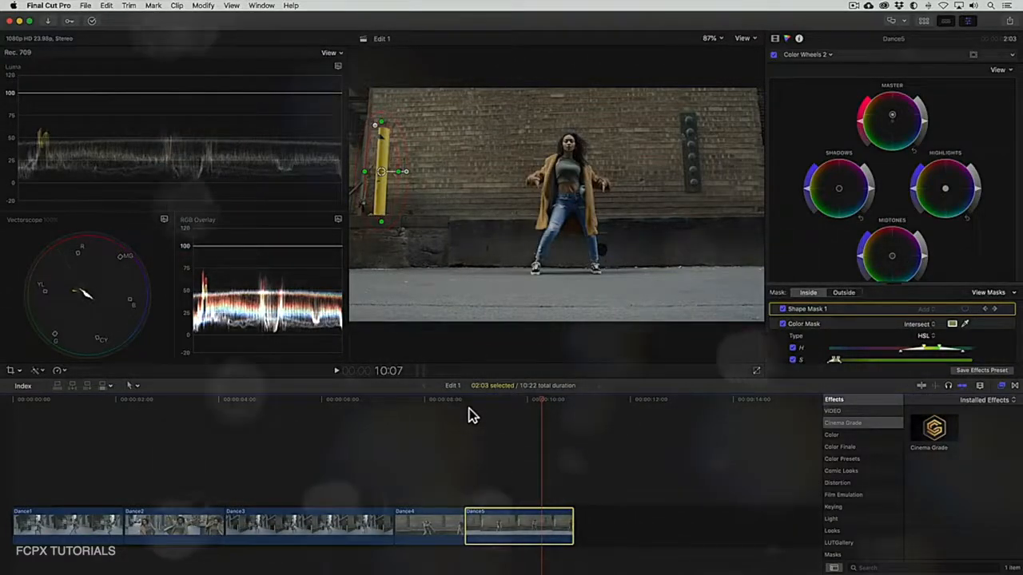
Step: Place the playhead at 1:19 and combine all five Dance clips into a compound clip named Orange/Teal
click(316, 408)
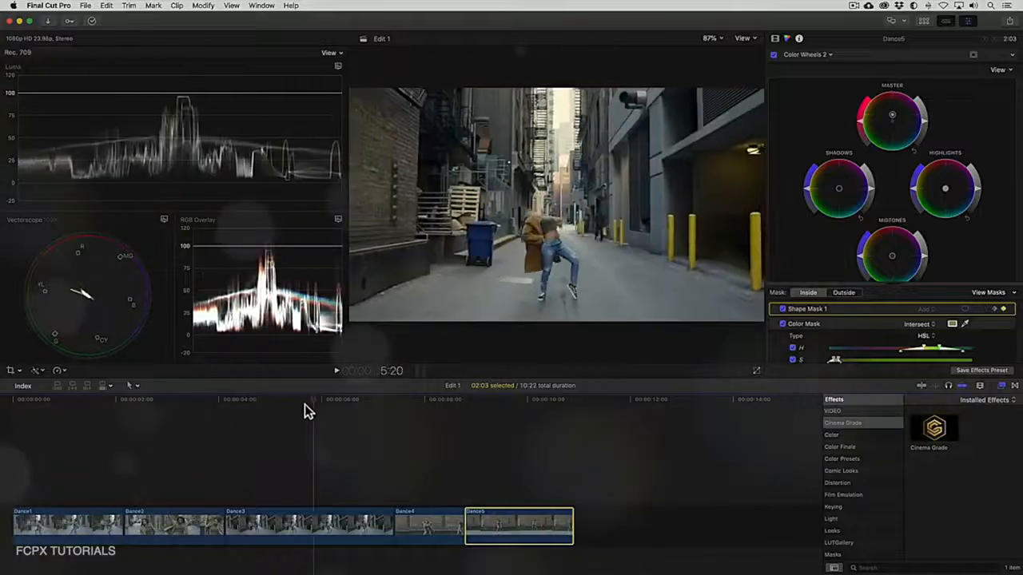
click(102, 417)
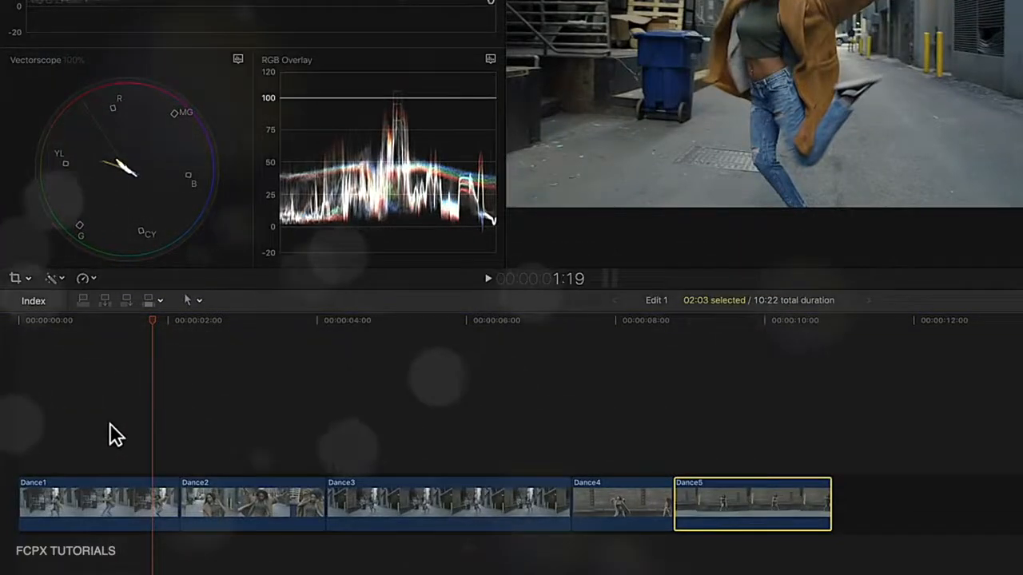
drag(110, 425, 723, 529)
right_click(721, 527)
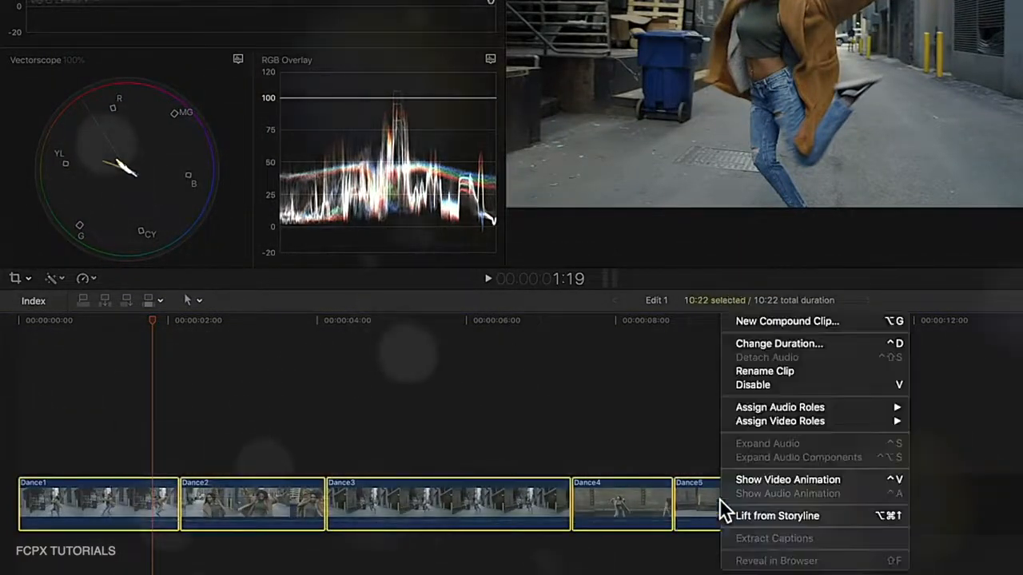
click(849, 320)
text(Orange/Teal)
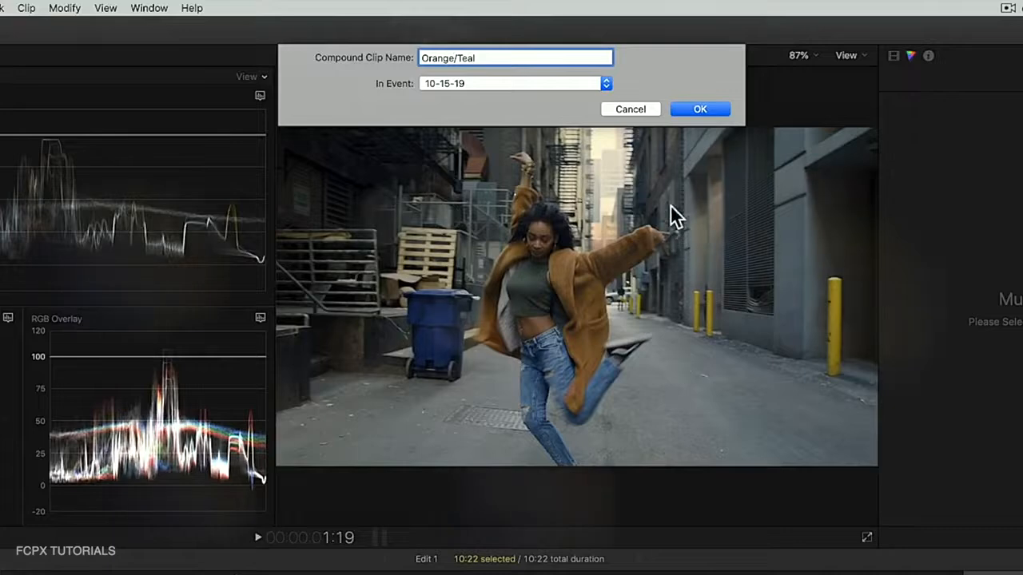
click(686, 110)
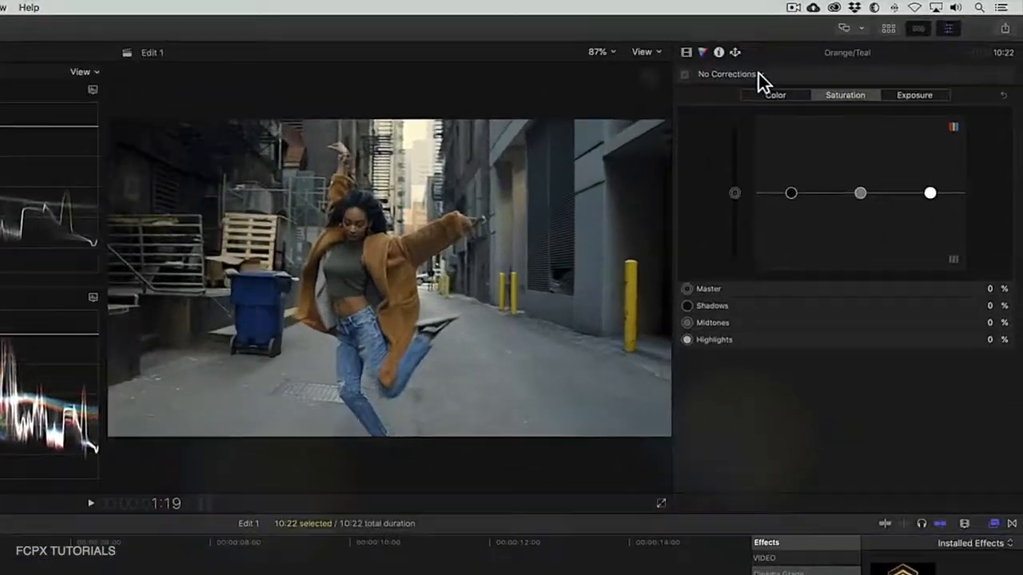
Step: Add a Color Curves correction to the Orange/Teal clip and shape its Luma curve with two midtone control points
click(819, 57)
click(758, 136)
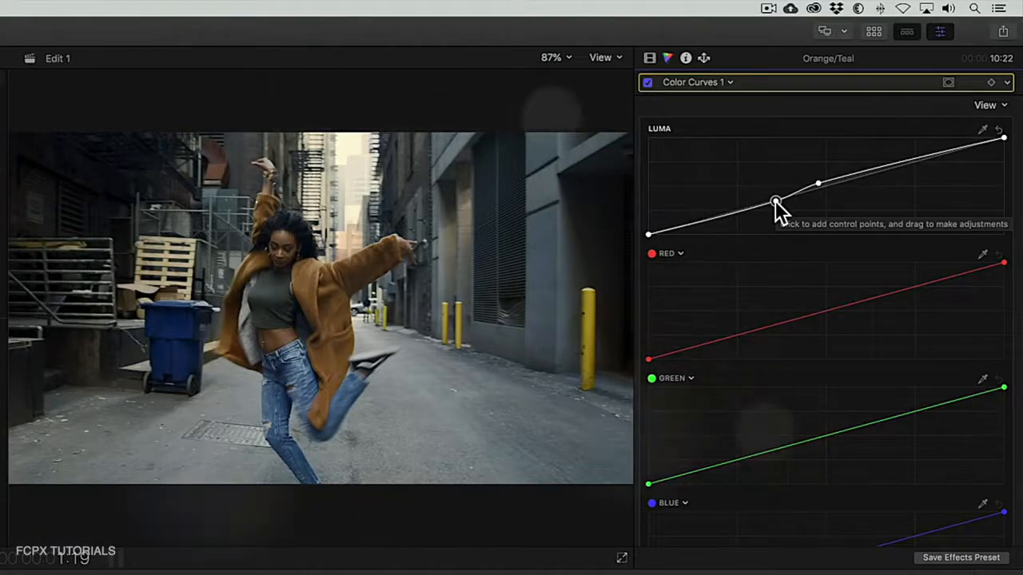
Step: Add a Color Wheels correction with a color mask to the Orange/Teal compound clip
click(729, 81)
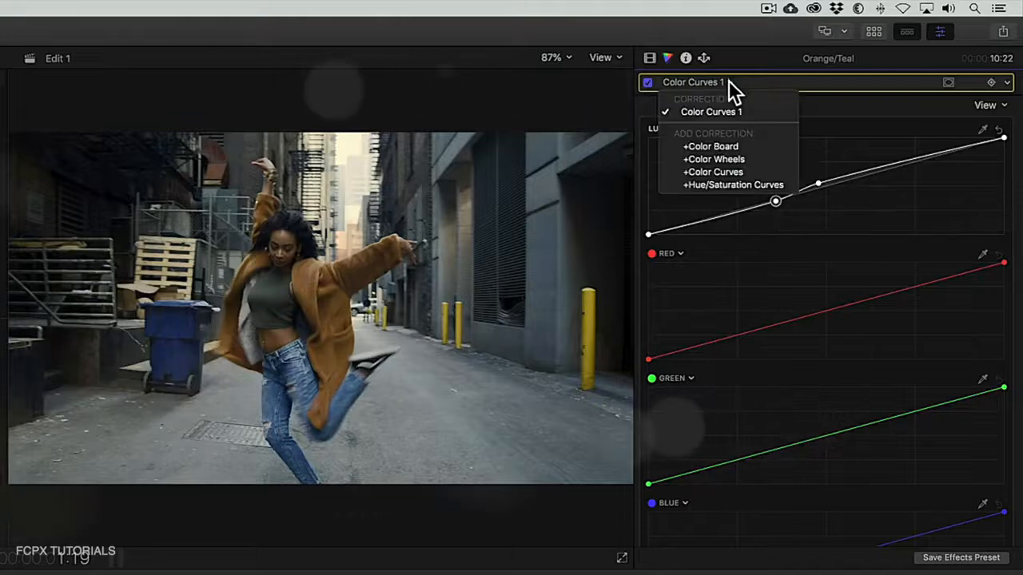
click(748, 159)
click(946, 81)
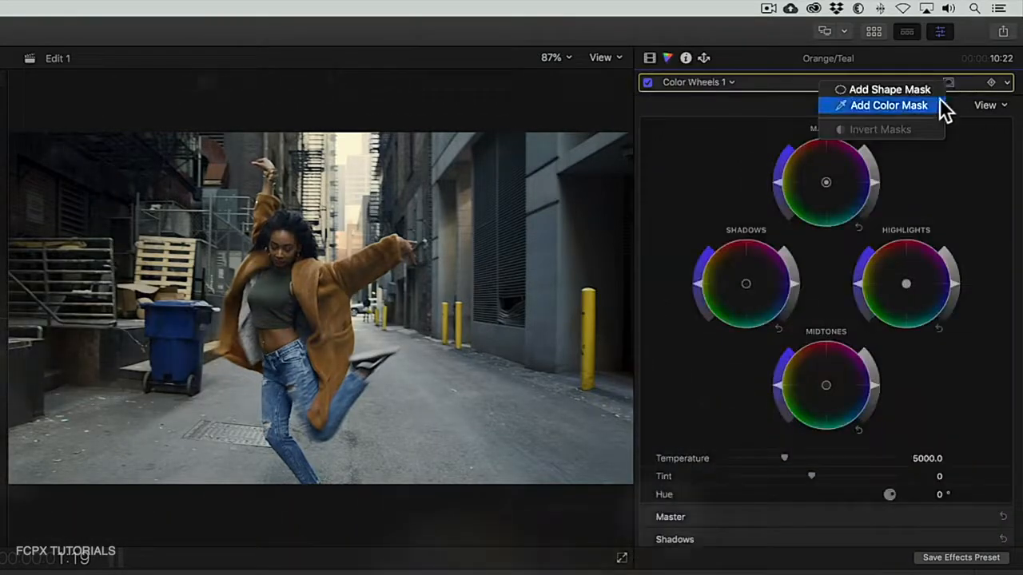
click(937, 104)
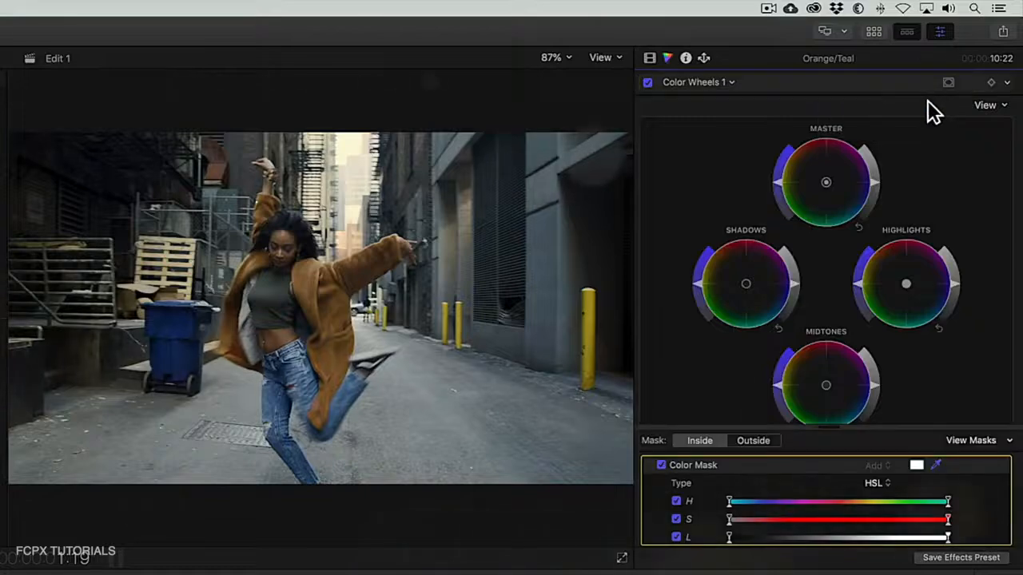
Step: Sample the dancer's skin for the color mask, view the mask, and add the coat's orange tones to the selection
drag(294, 233, 289, 237)
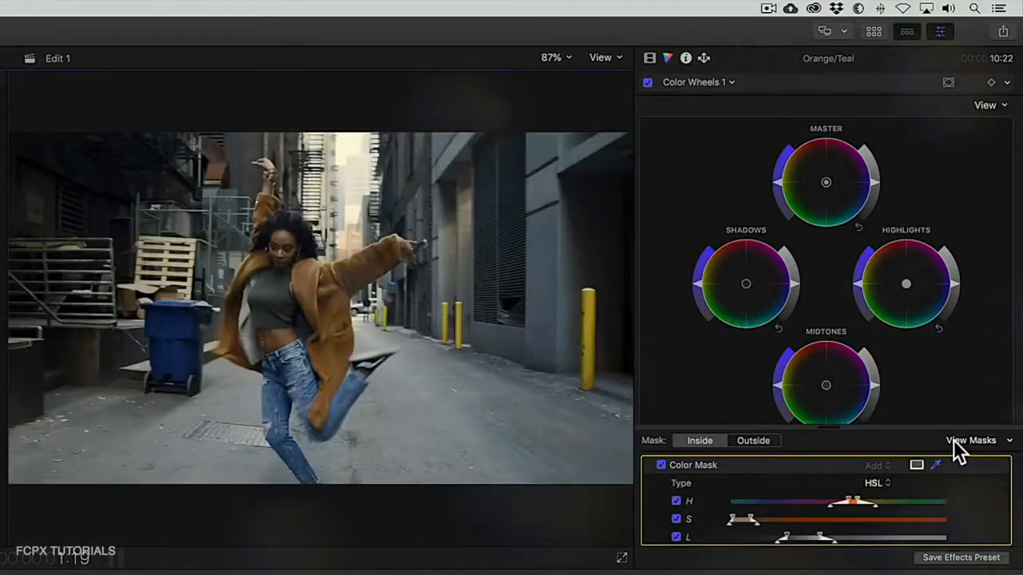
click(973, 438)
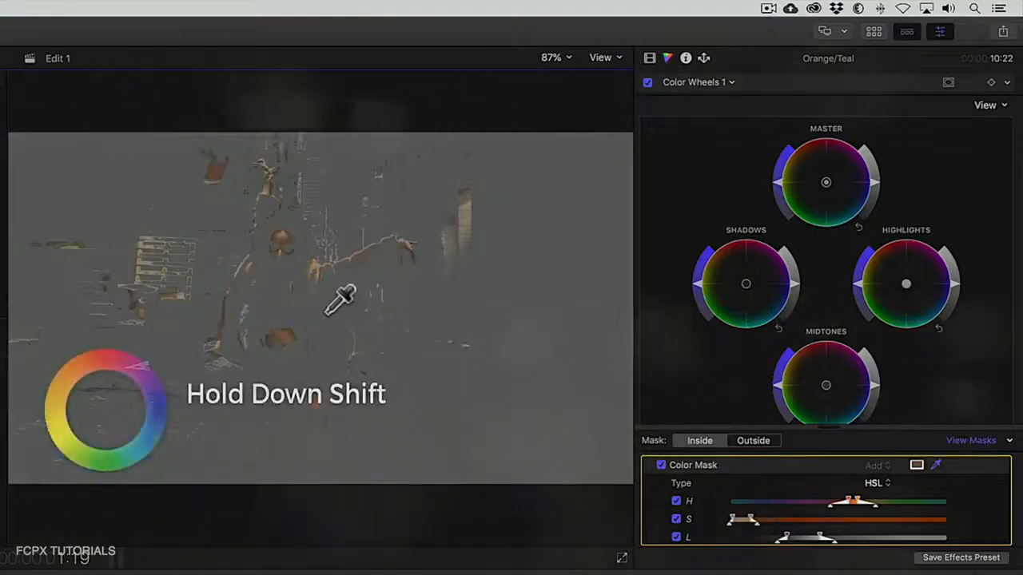
drag(321, 311, 336, 317)
shift+click(230, 345)
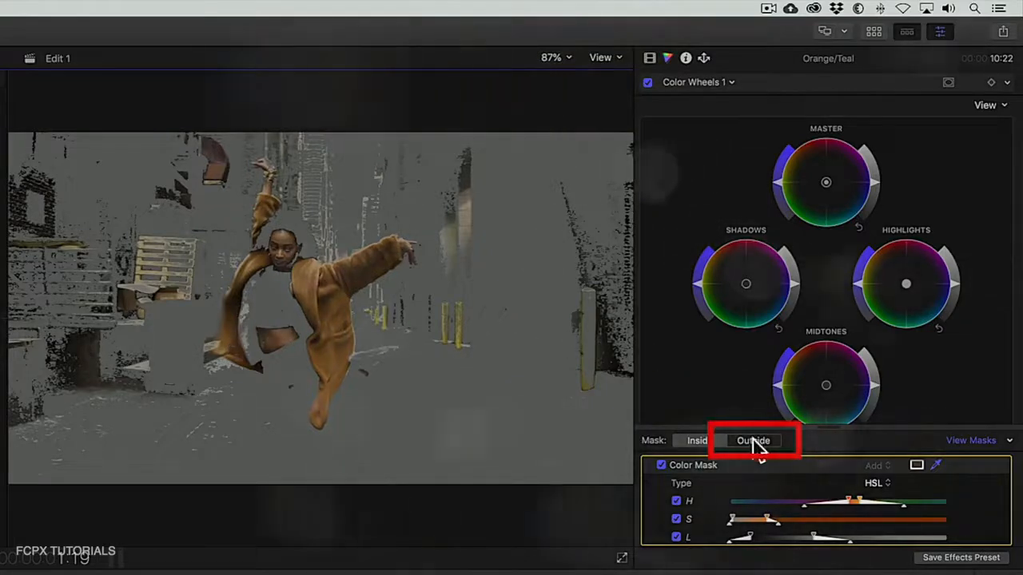
Step: Turn off the mask view and push the Master color wheel toward teal for the area outside the mask
click(952, 439)
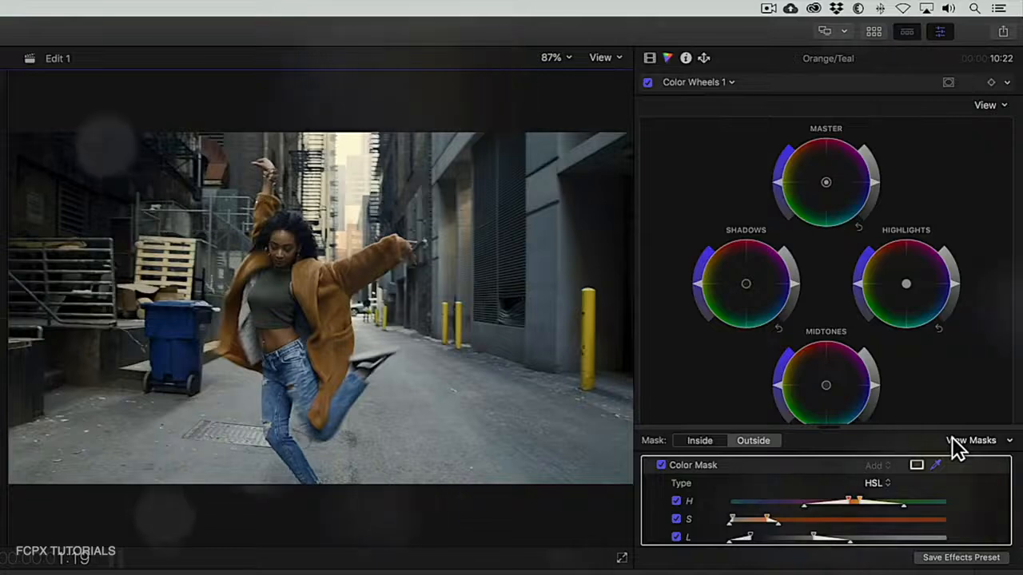
drag(827, 183, 831, 193)
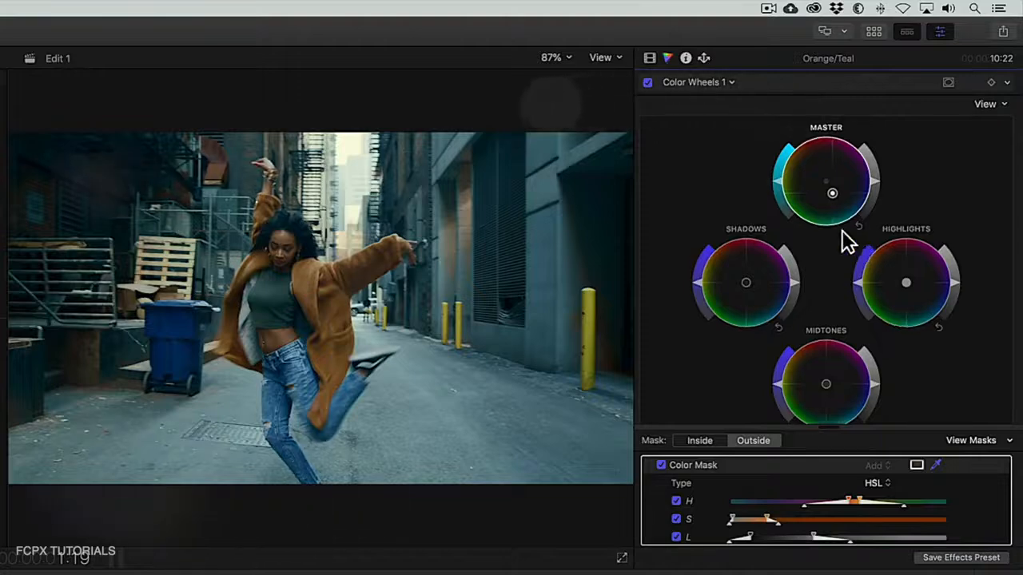
Step: Add a Hue/Saturation Curves correction and desaturate the darkest shadows in Luma vs Sat, anchoring the curve with a control point above them
click(732, 82)
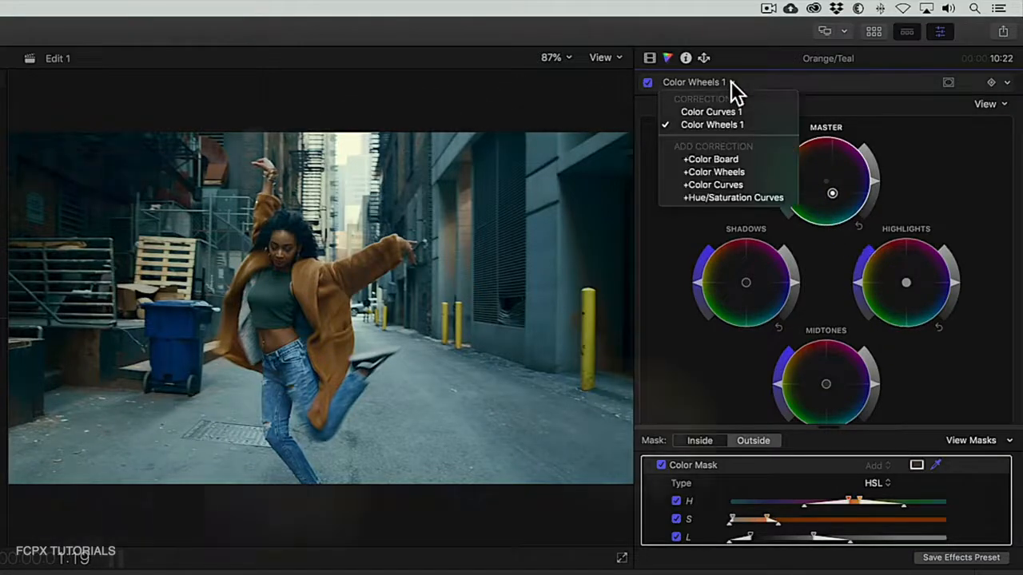
click(765, 197)
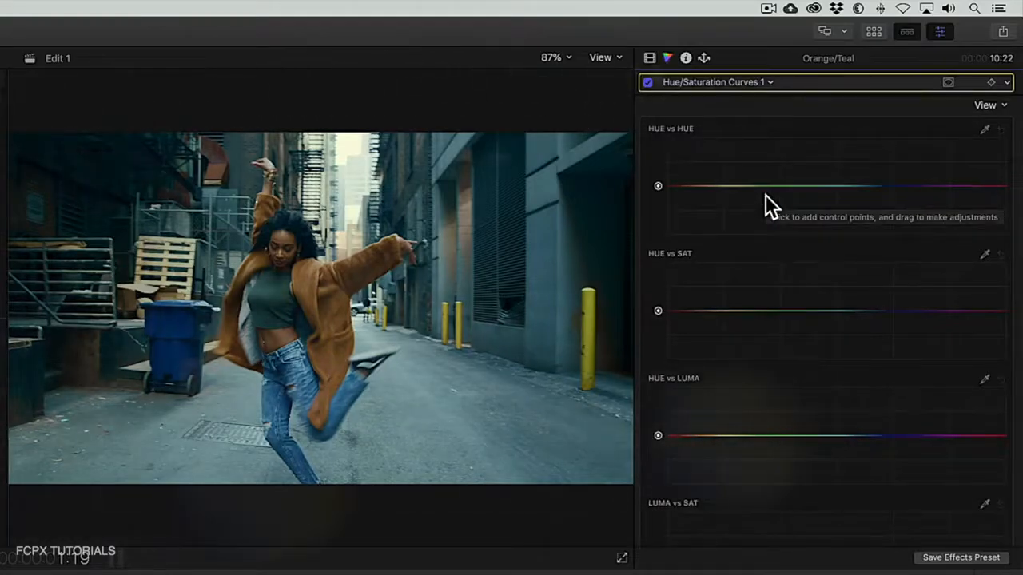
scroll(773, 198, down, 5)
scroll(772, 197, down, 3)
scroll(773, 207, down, 1)
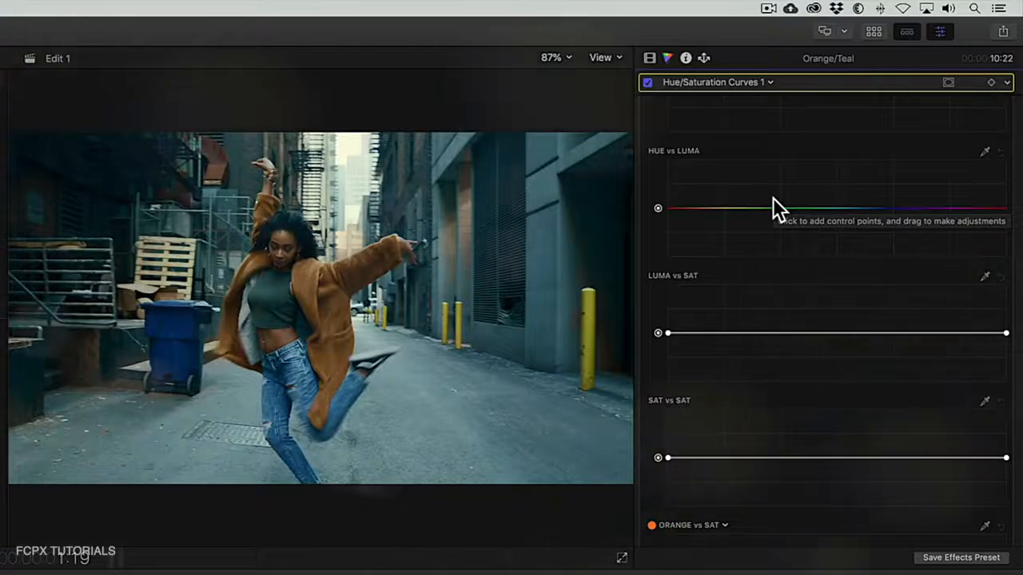
click(736, 334)
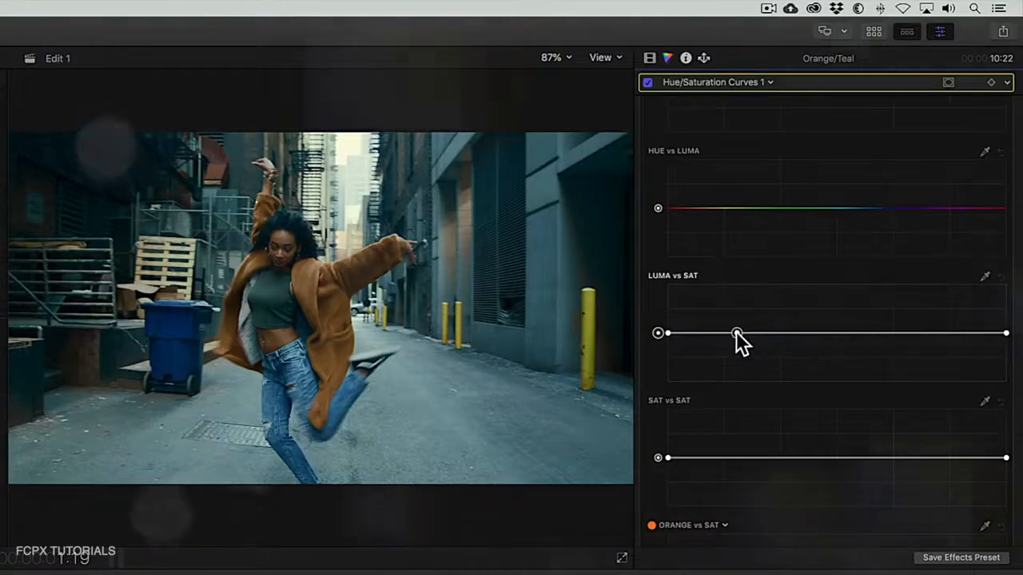
drag(668, 334, 686, 385)
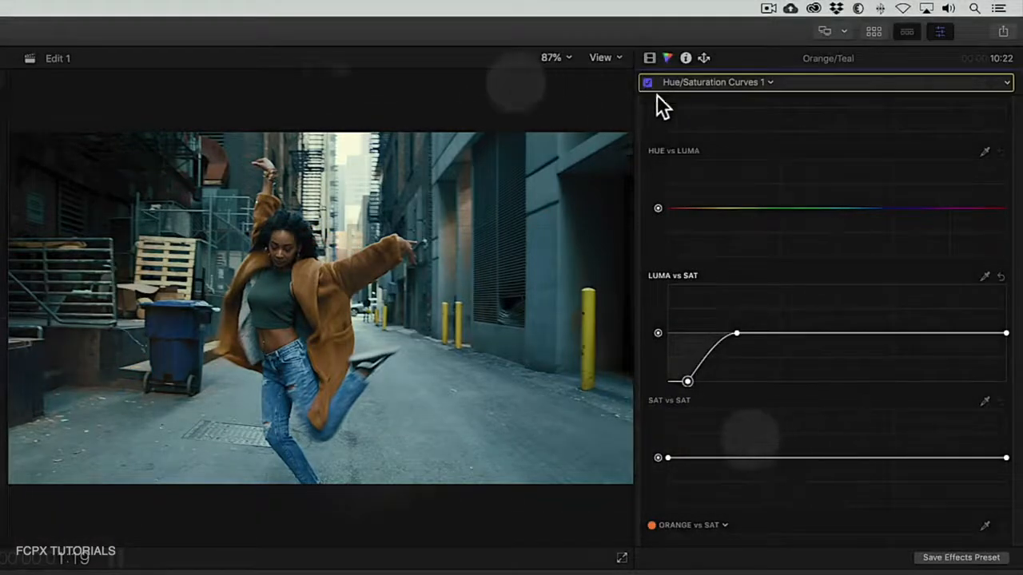
Step: Sample the dancer's face for the Hue vs Sat curve, slightly raise the orange and yellow points, and widen the range toward green
scroll(695, 139, up, 5)
scroll(697, 144, up, 5)
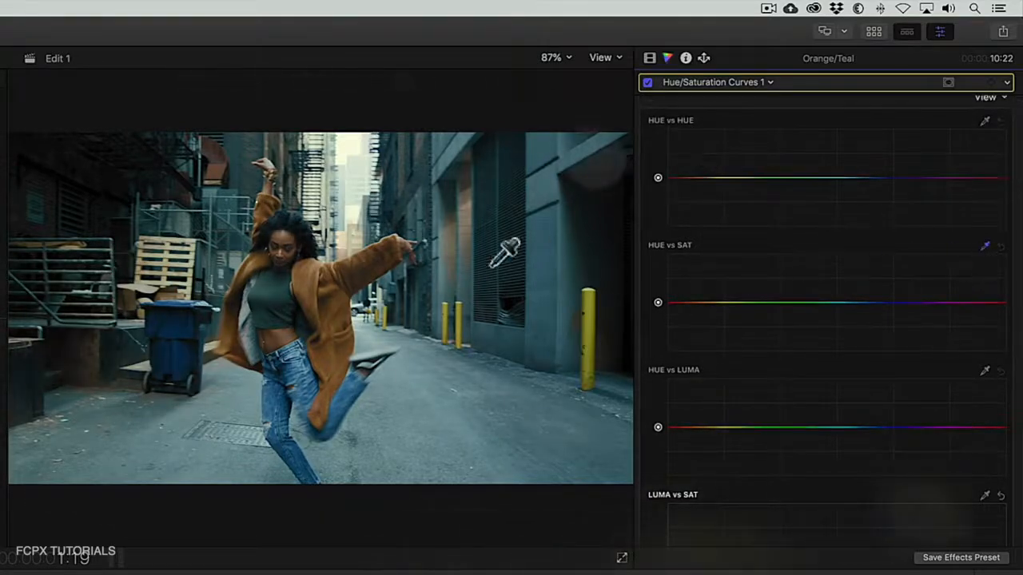
click(287, 235)
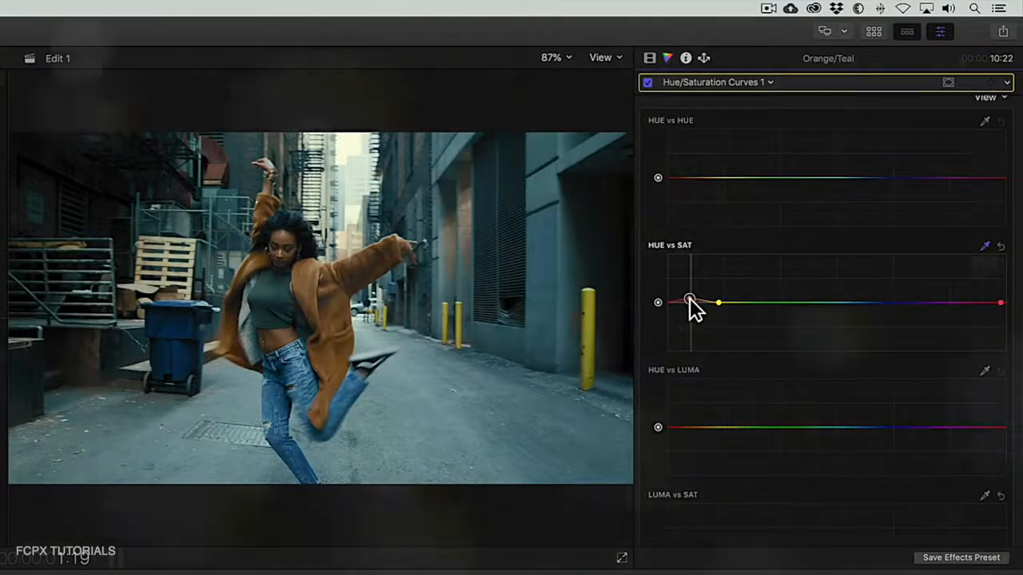
drag(719, 303, 754, 303)
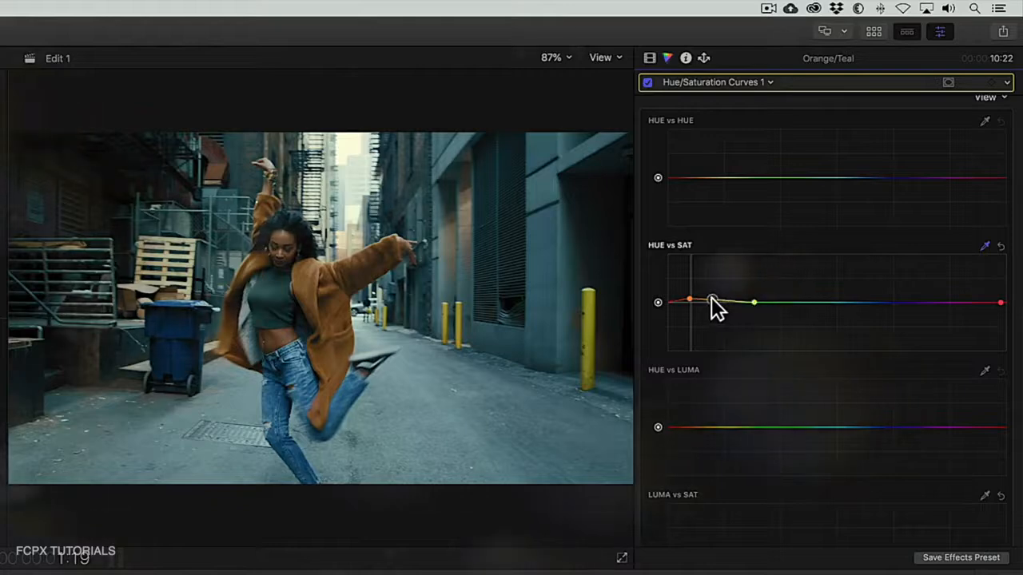
click(719, 298)
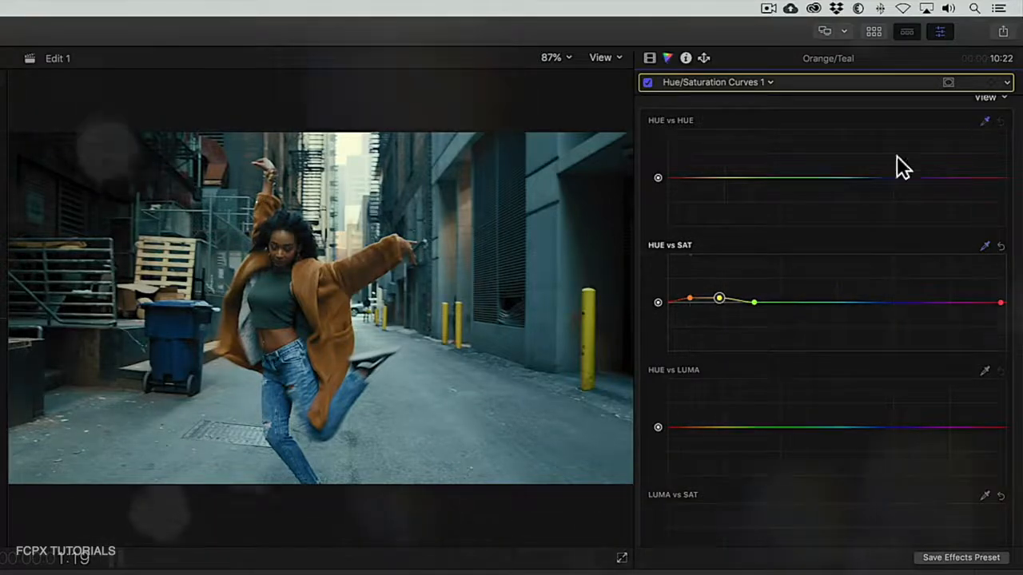
Step: Sample the yellow post for the Hue vs Hue curve and raise its yellow point slightly
click(590, 326)
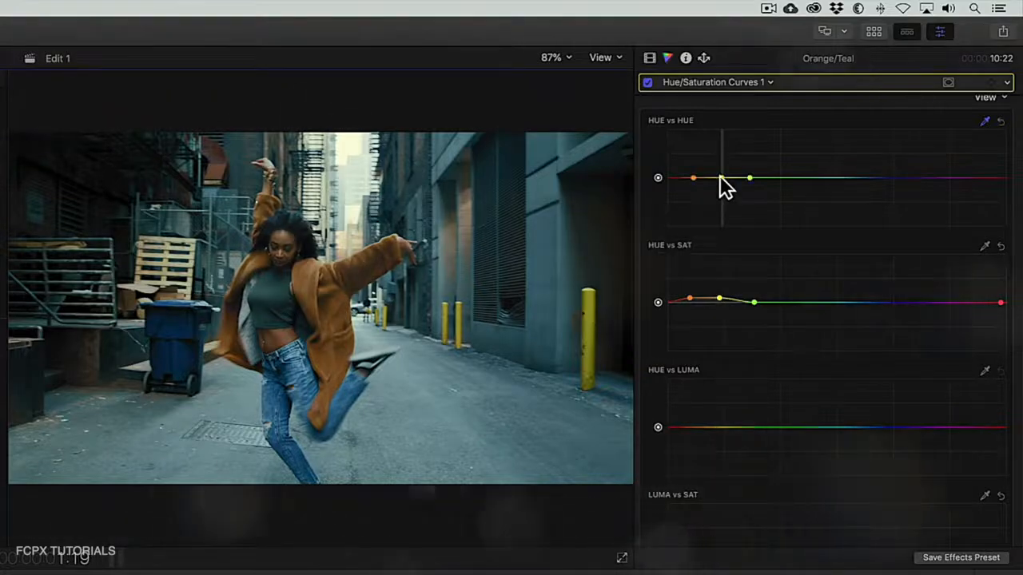
drag(720, 176, 721, 171)
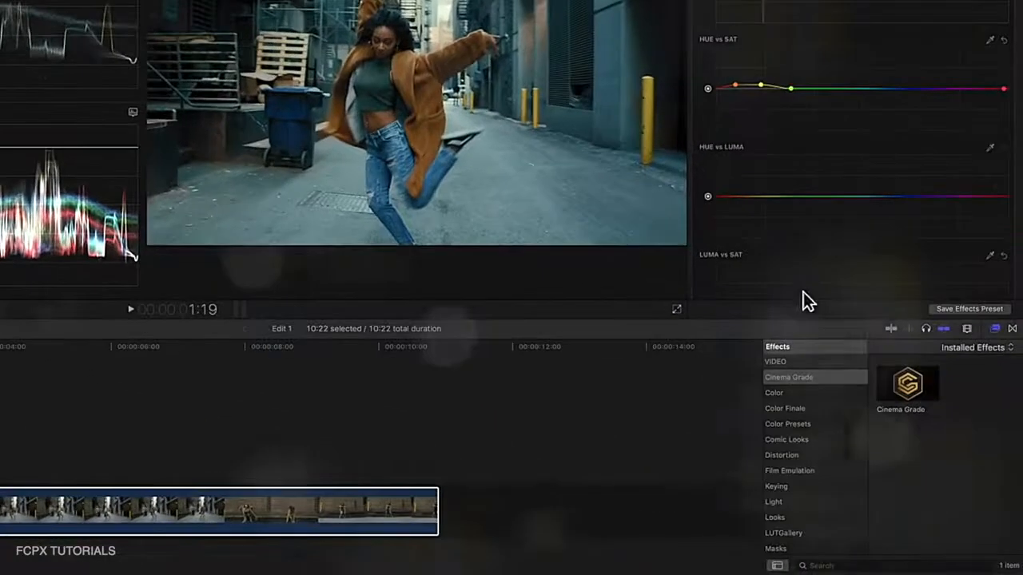
Step: Apply the Custom LUT color effect to the Orange/Teal compound clip and set its LUT to ASCEND - 3Strip
click(815, 393)
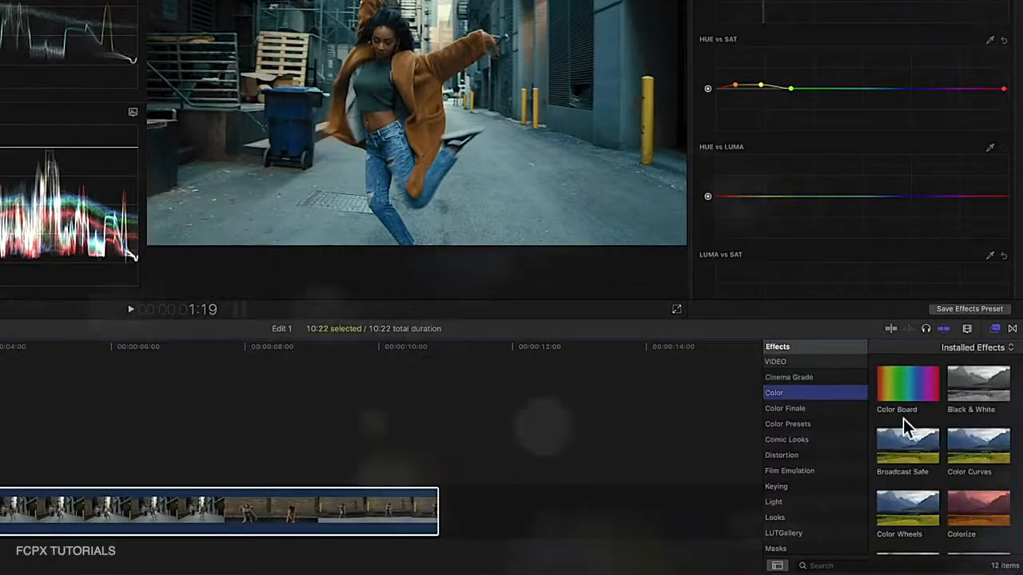
scroll(903, 417, down, 3)
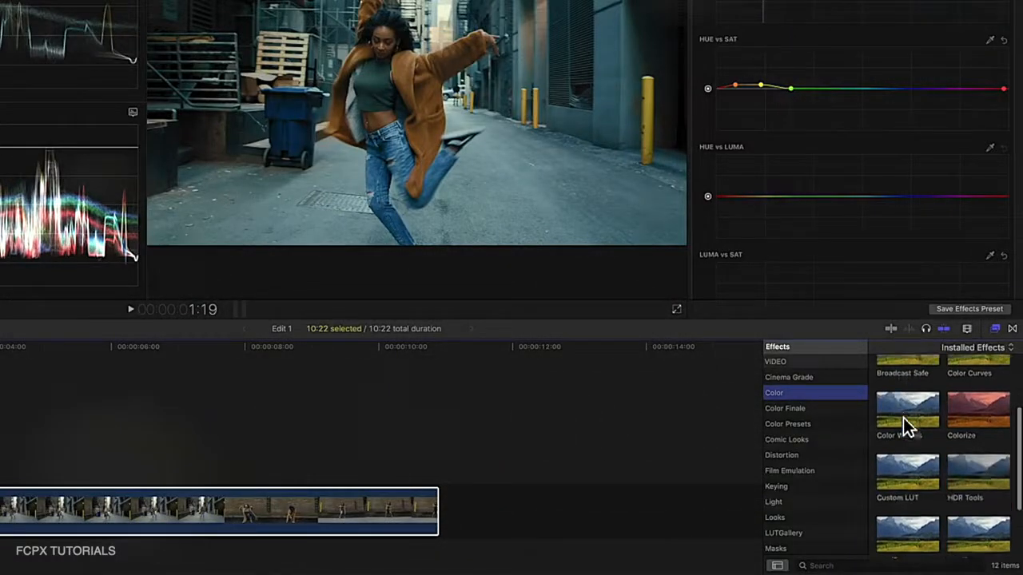
drag(906, 462, 340, 507)
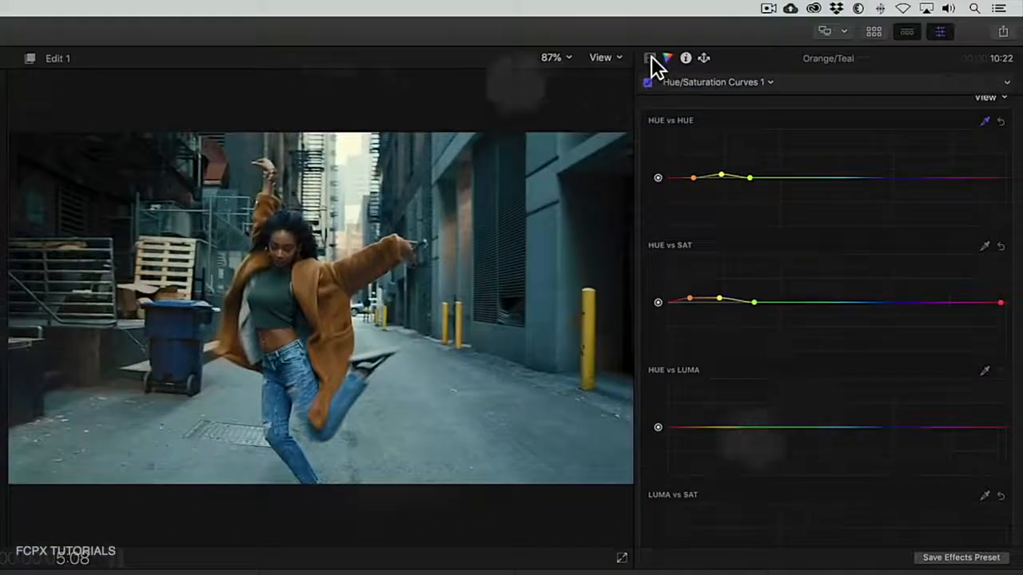
click(650, 58)
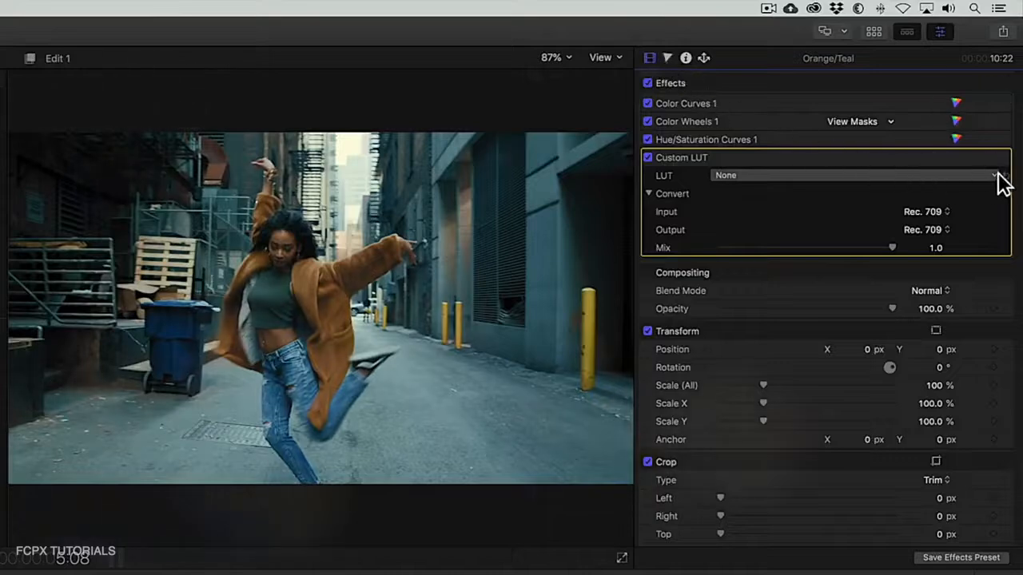
click(998, 176)
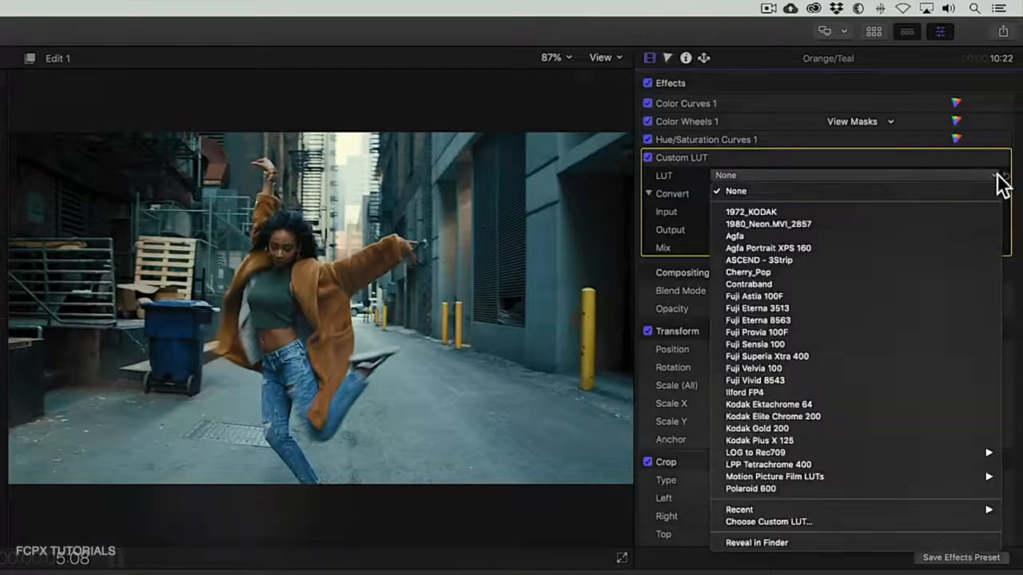
click(840, 259)
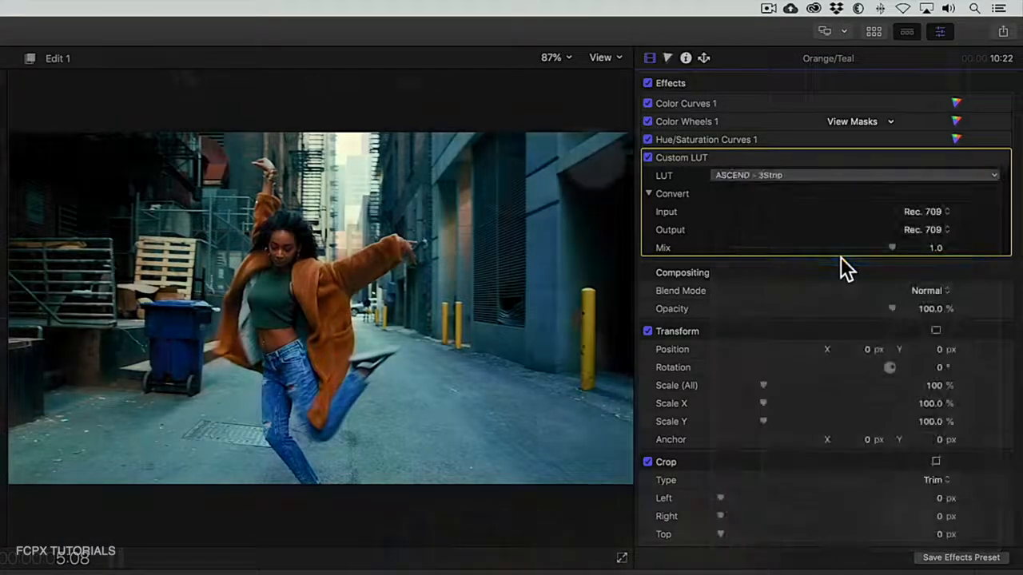